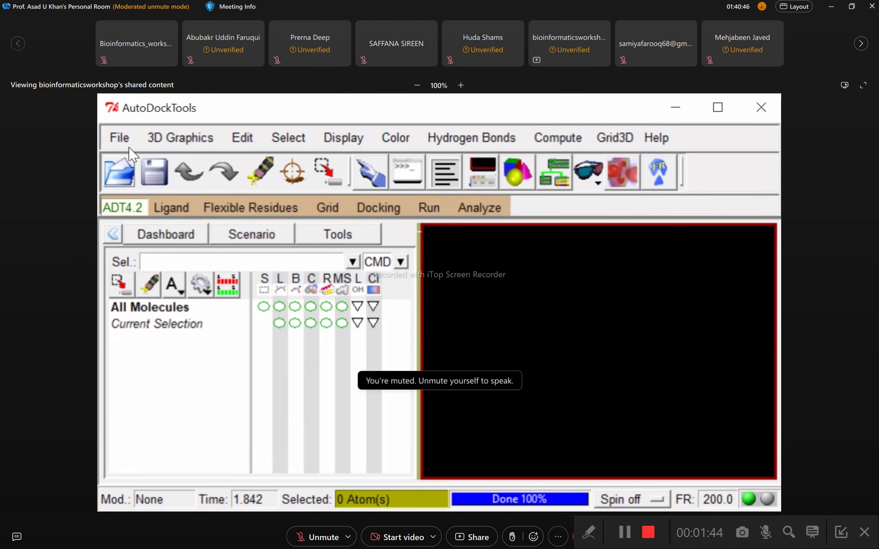
Fetch the structure with ID 5zr8 from the Protein Data Bank (PDB)
click(120, 140)
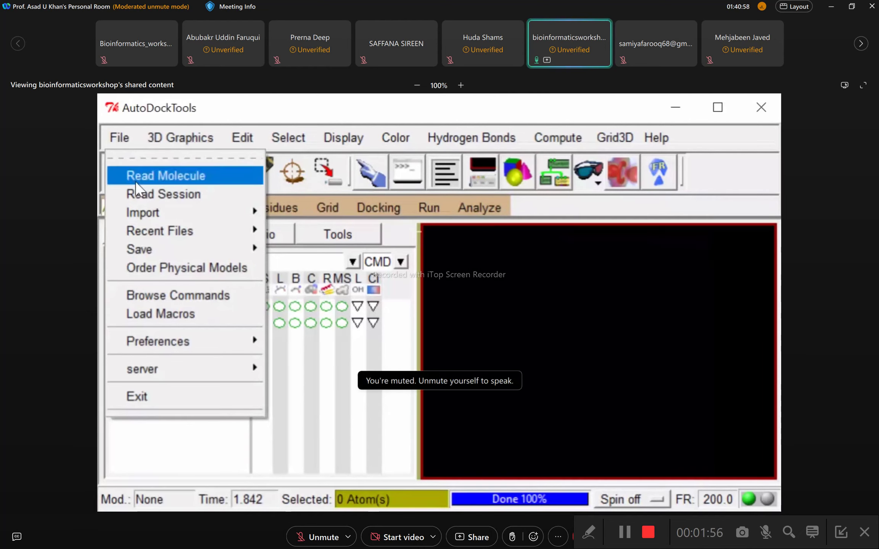
mouse_move(150, 211)
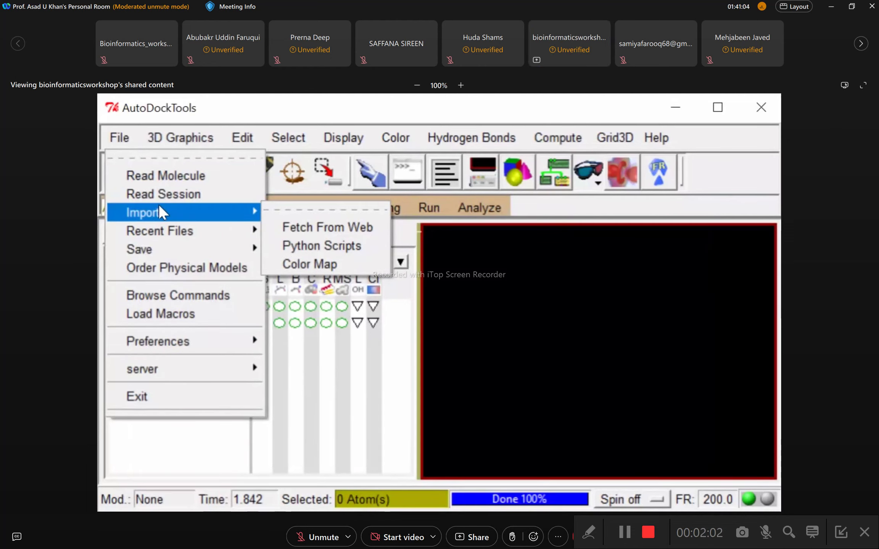
click(300, 228)
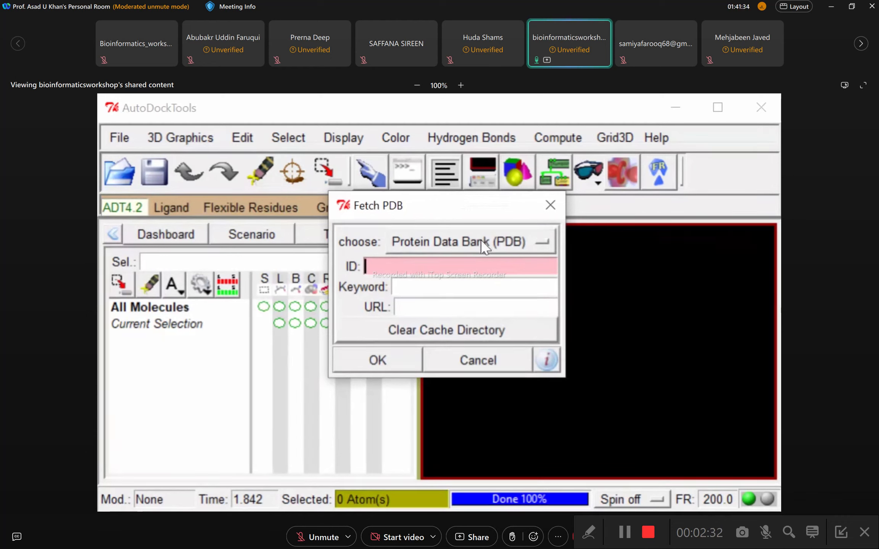
click(427, 273)
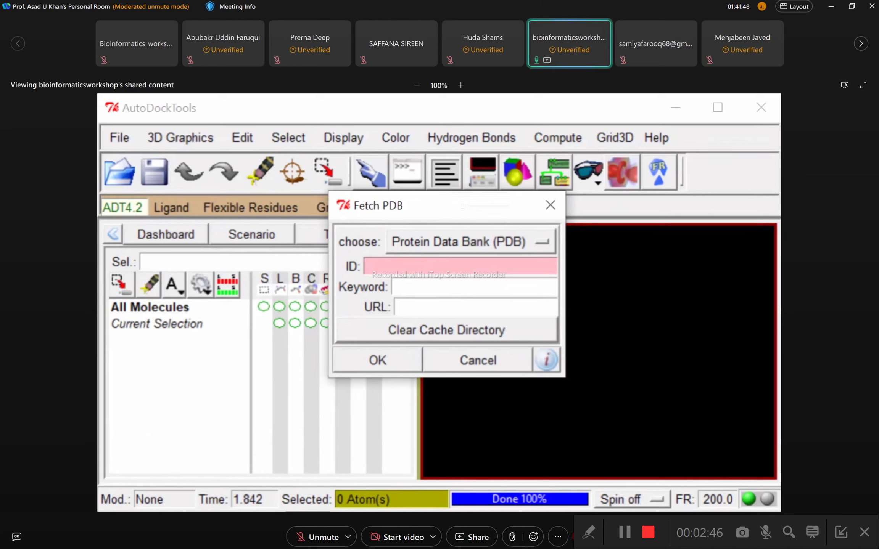
click(648, 296)
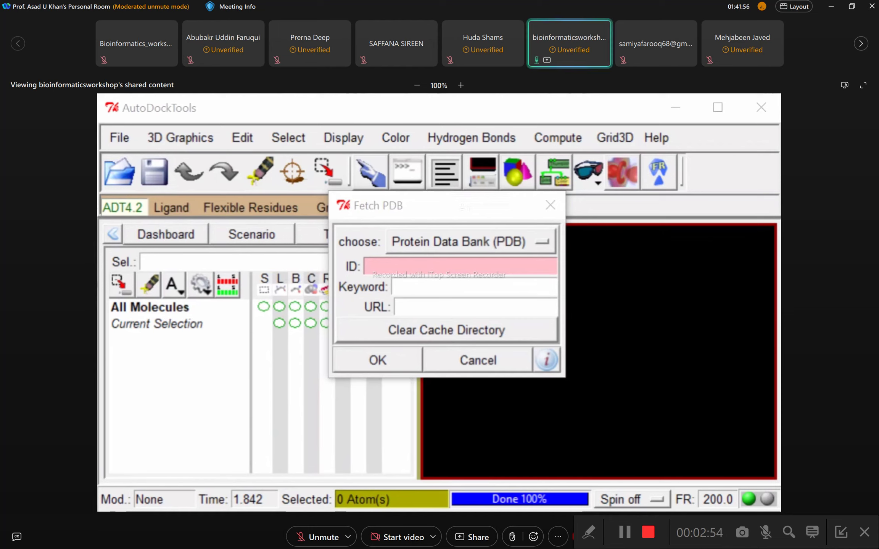
click(384, 267)
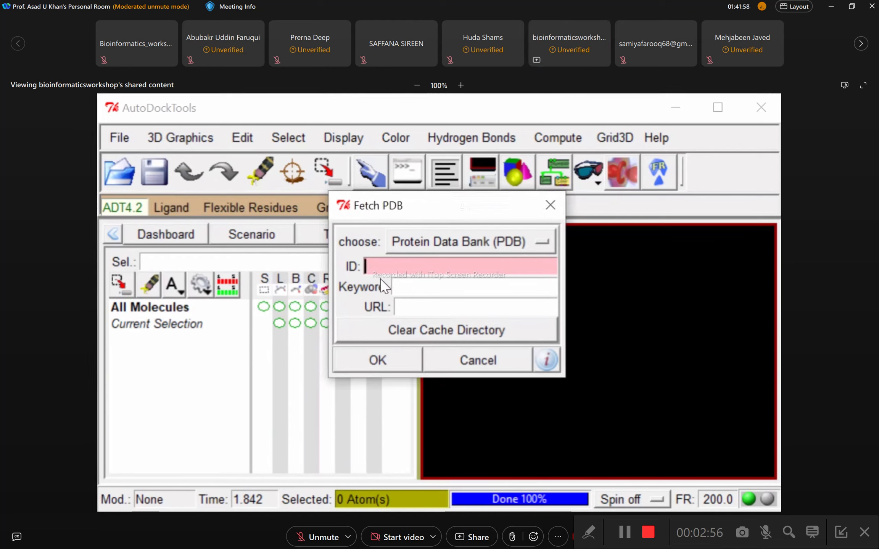
text(5)
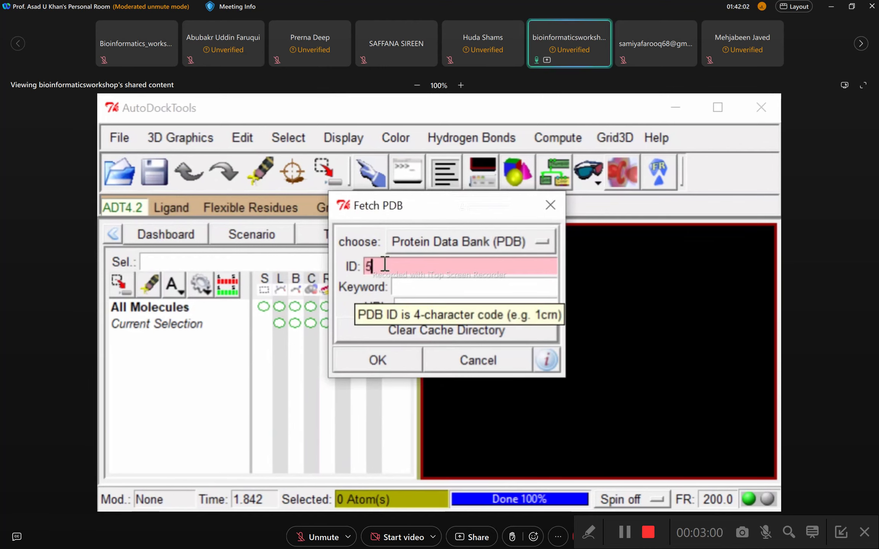
text(zr8)
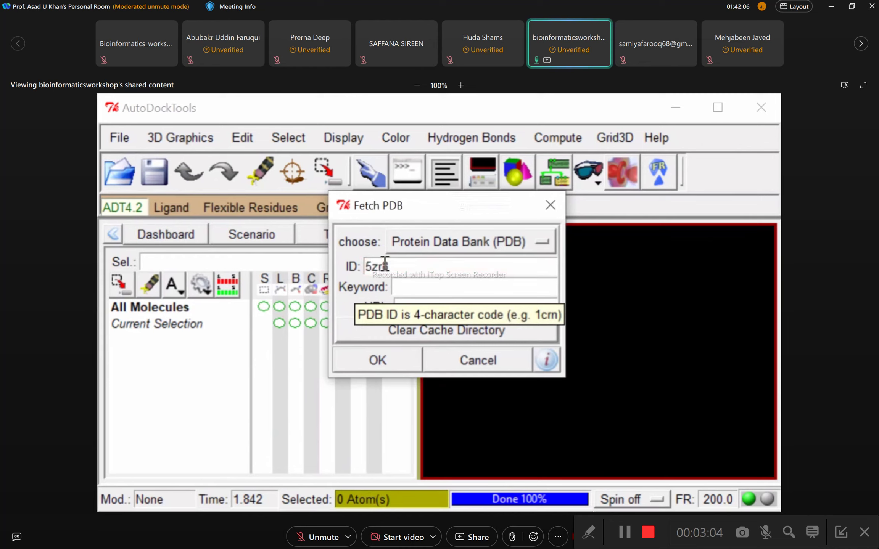
click(390, 361)
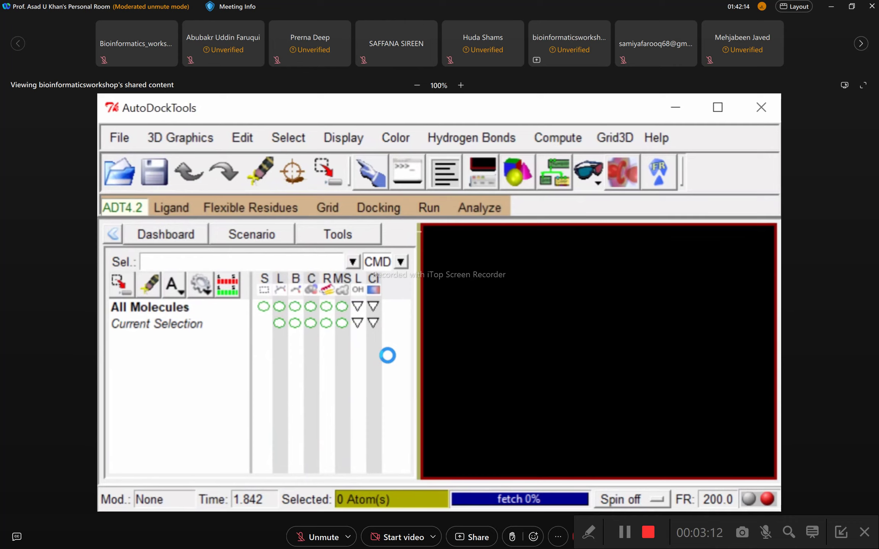
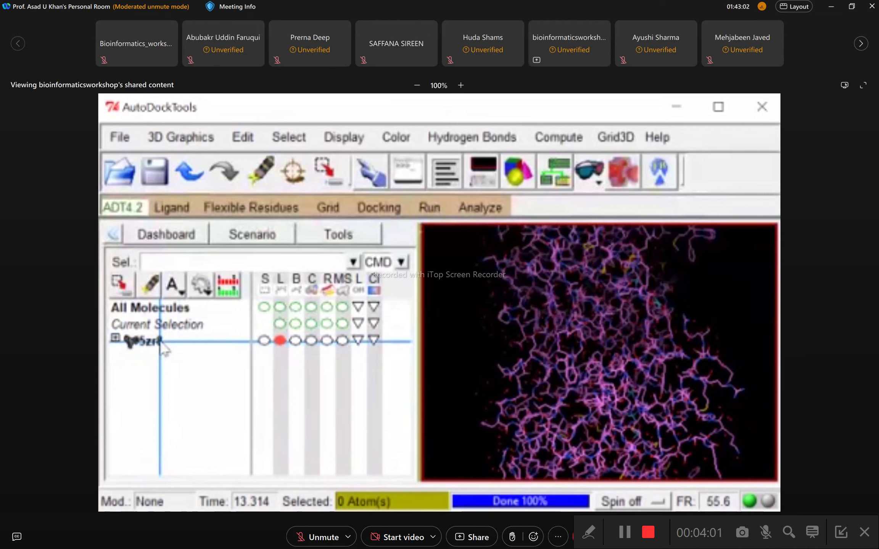
Delete the fetched 5zr8 molecule from the workspace
click(162, 344)
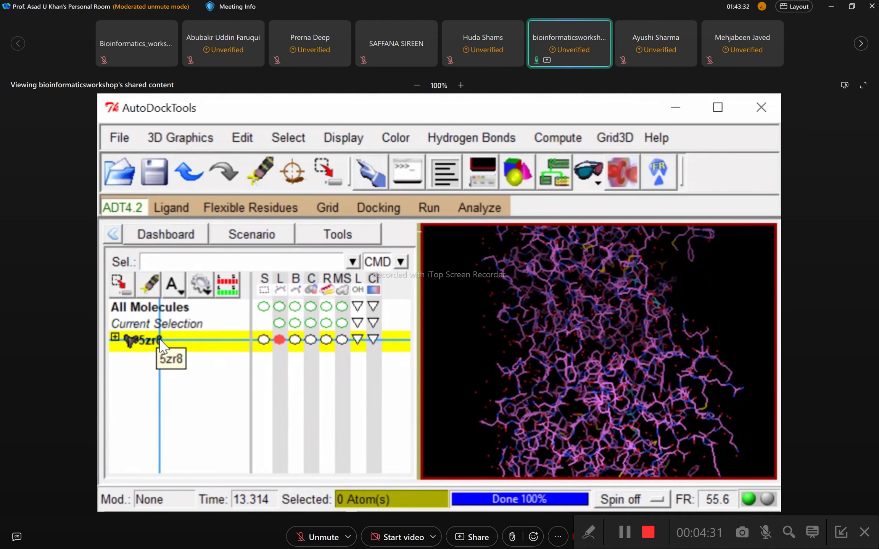
right_click(159, 340)
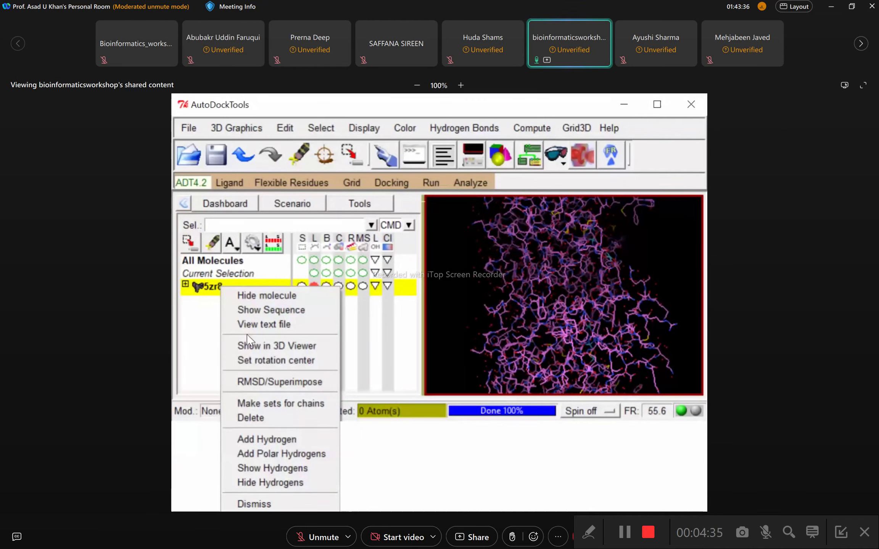
click(259, 418)
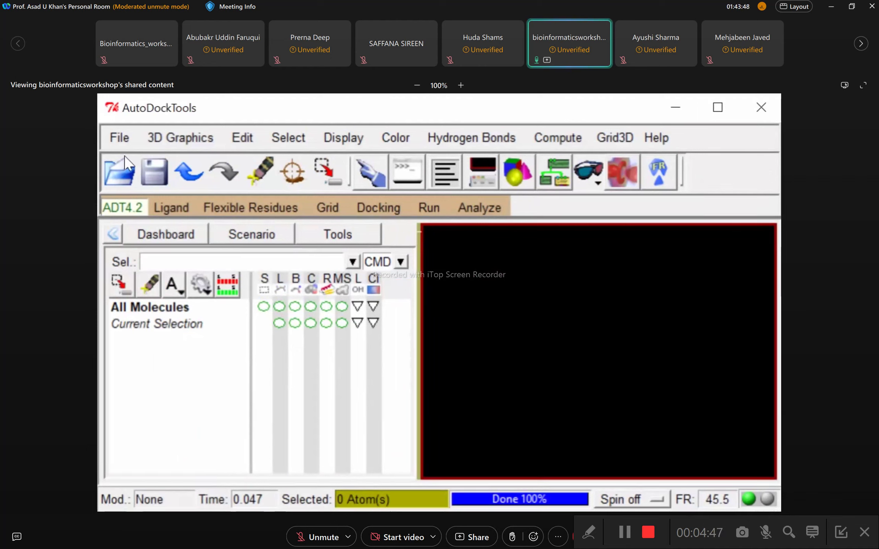
Read the molecule file 5zr8 from the workshop new folder on the Desktop
click(119, 135)
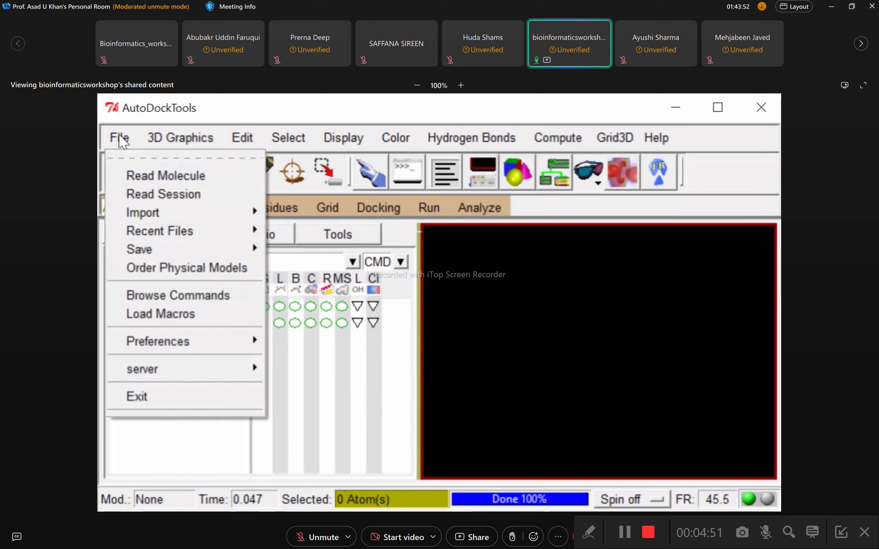
click(141, 176)
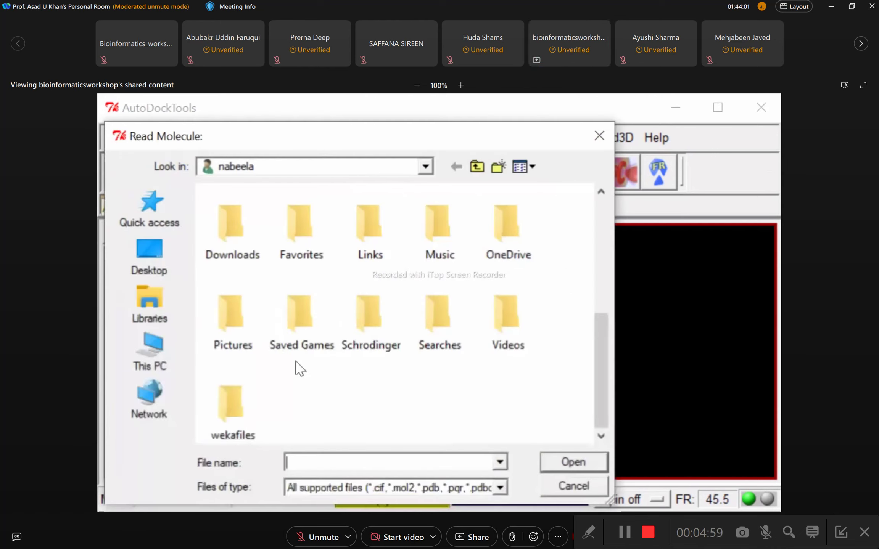
click(150, 256)
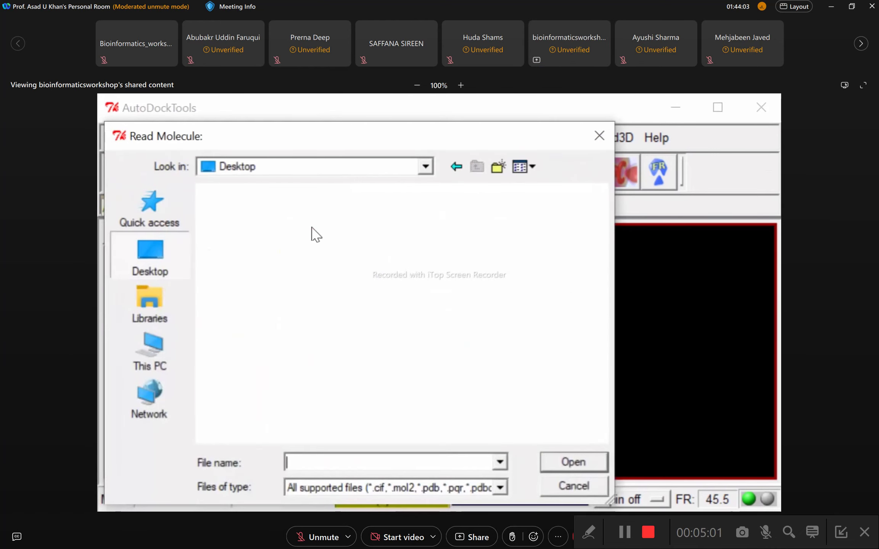
scroll(389, 307, down, 5)
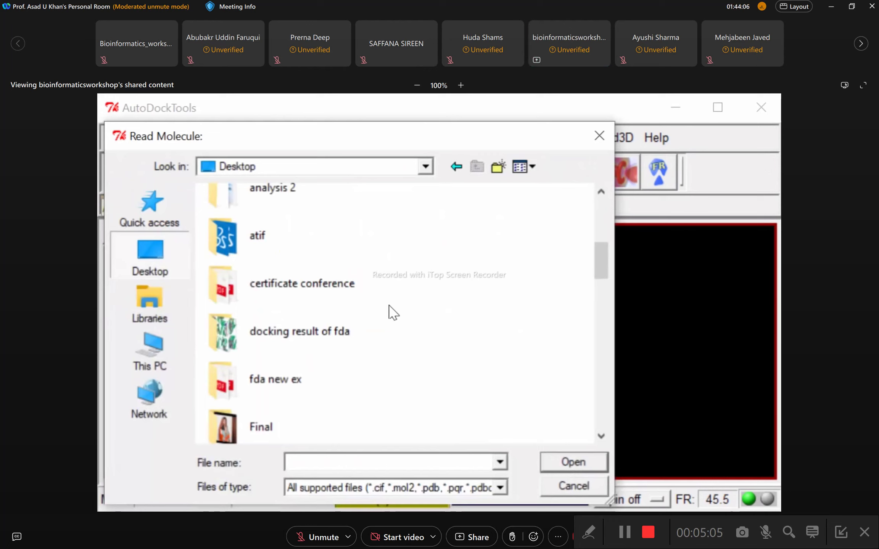
double_click(315, 288)
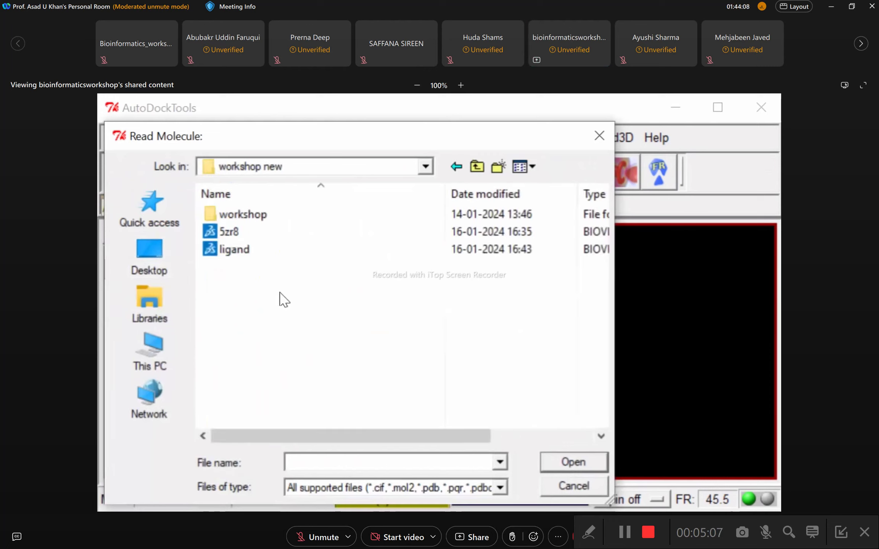
double_click(272, 232)
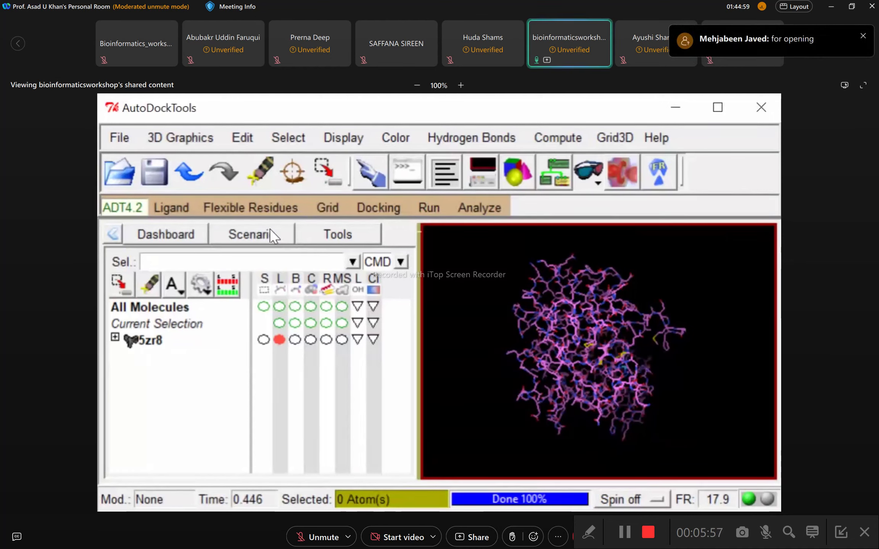
click(118, 139)
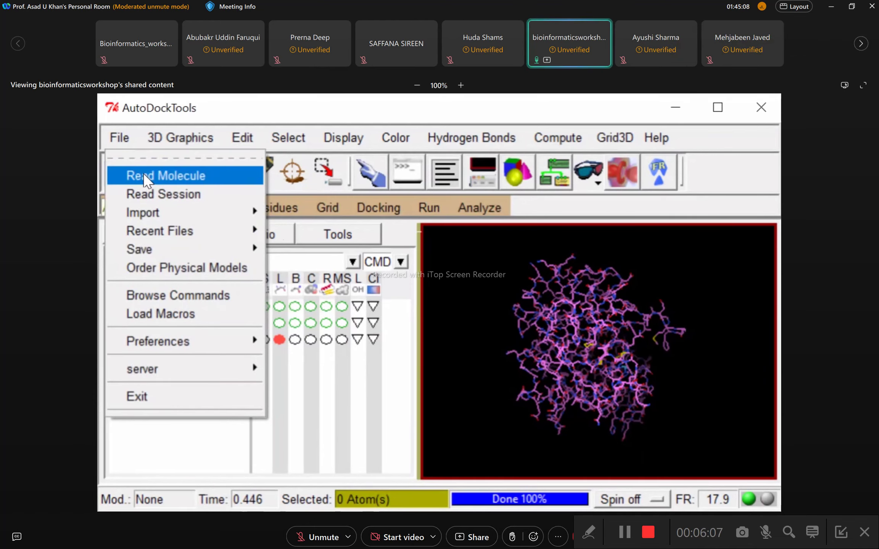
click(143, 175)
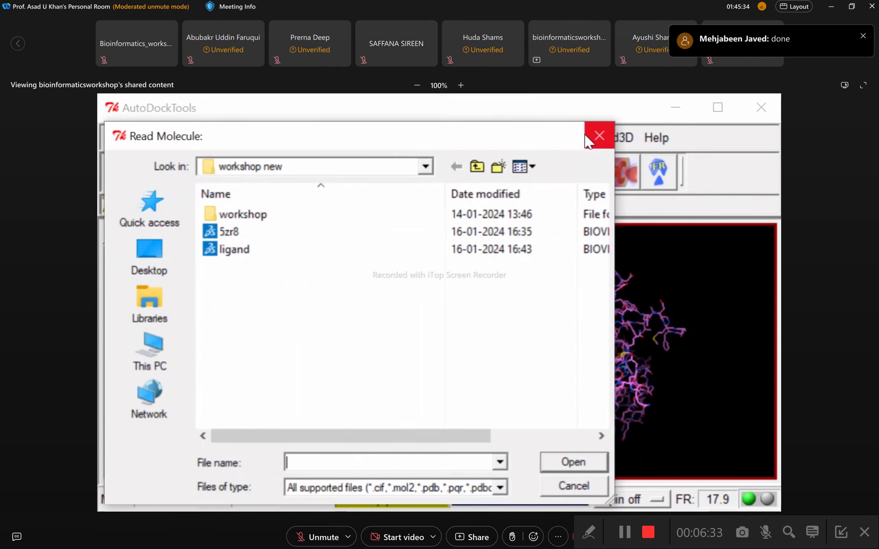
click(586, 135)
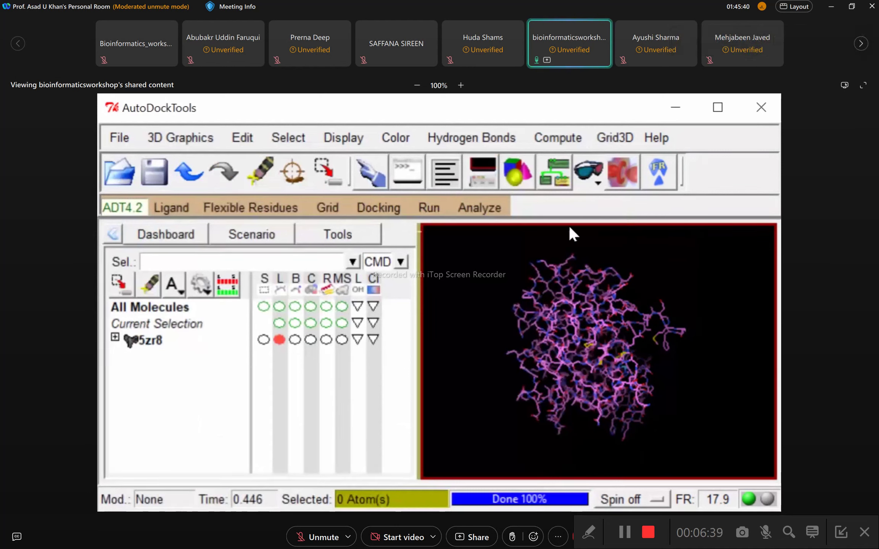
Label the residues of 5zr8 by name and inspect the labels in the 3D view
click(358, 341)
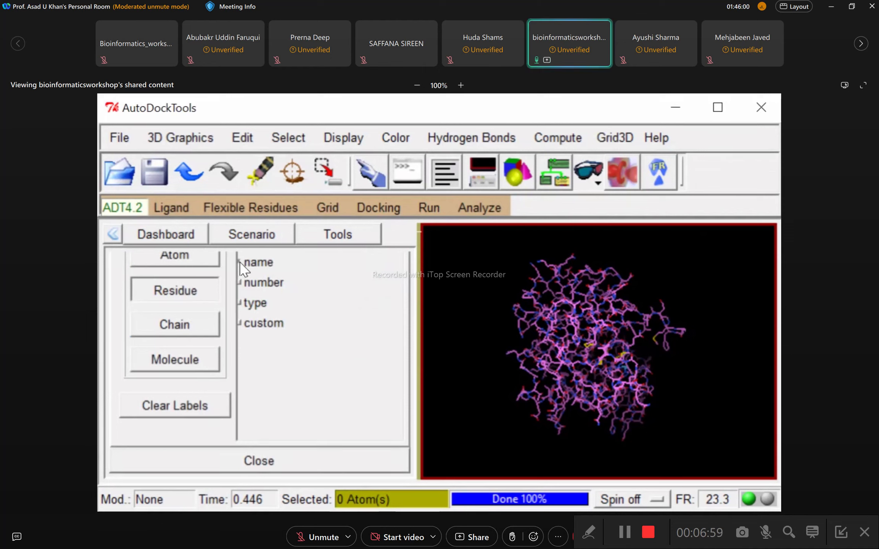
click(218, 288)
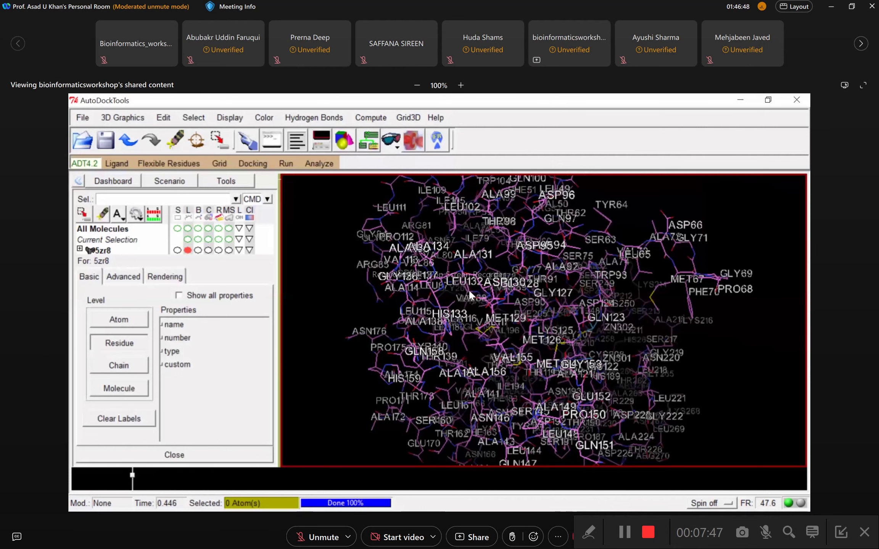
right_drag(468, 289, 474, 320)
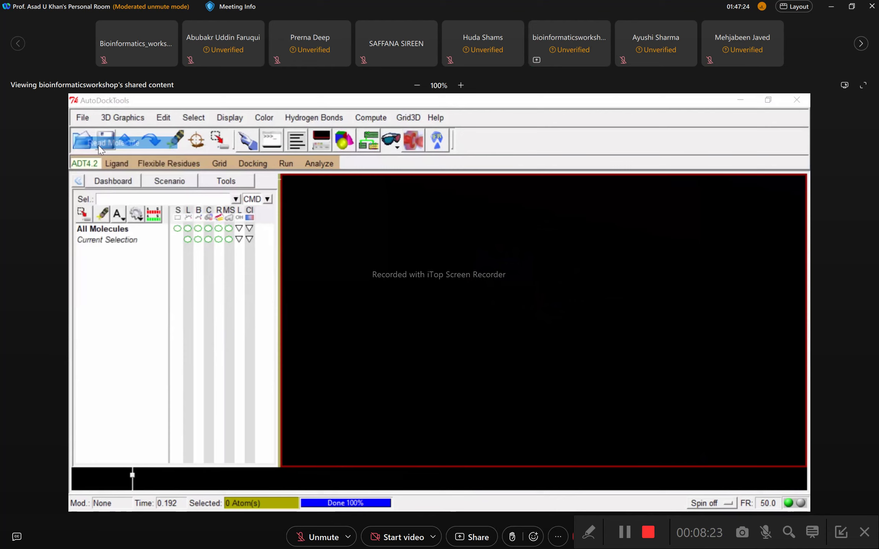
Read the 5zr8 molecule file again and label its residues by name
click(100, 148)
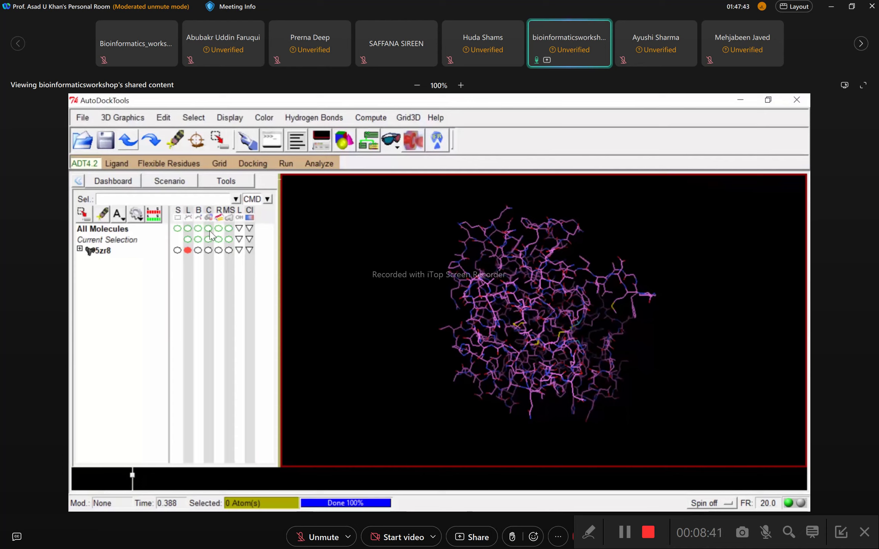
click(240, 251)
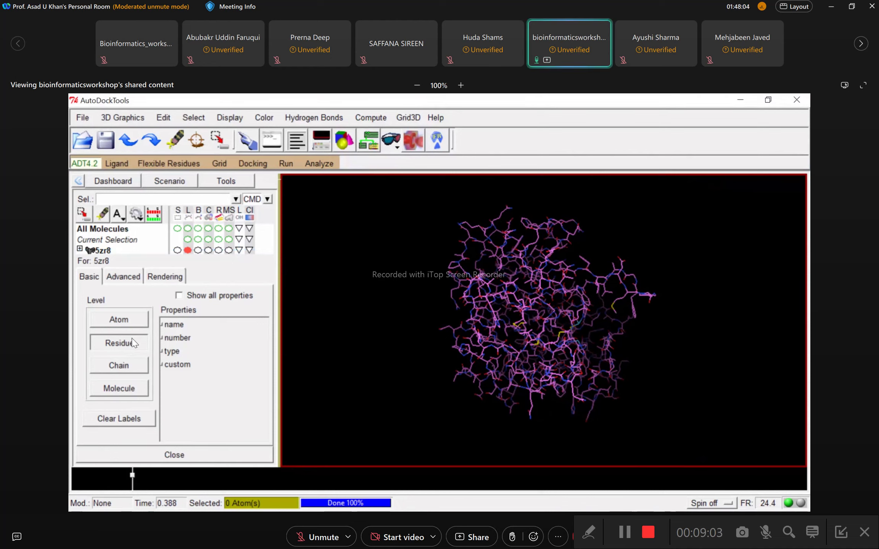
click(164, 327)
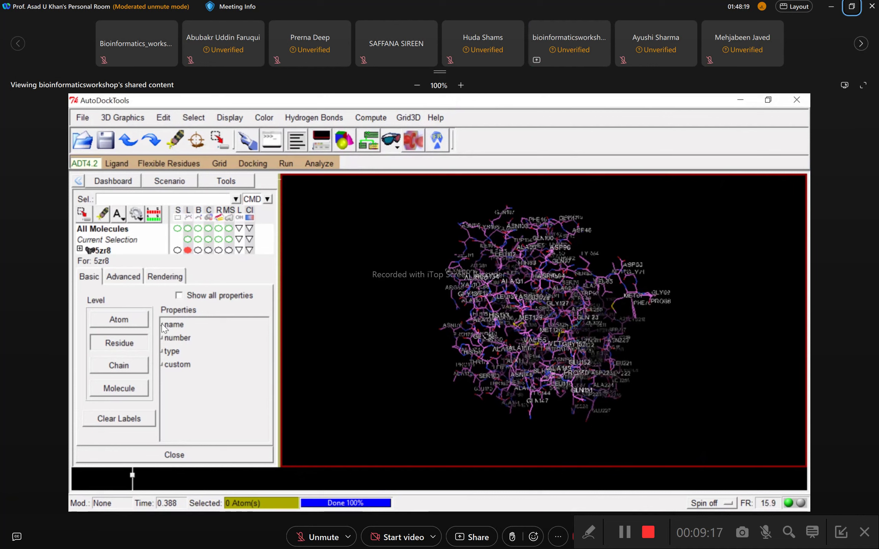
scroll(462, 347, up, 5)
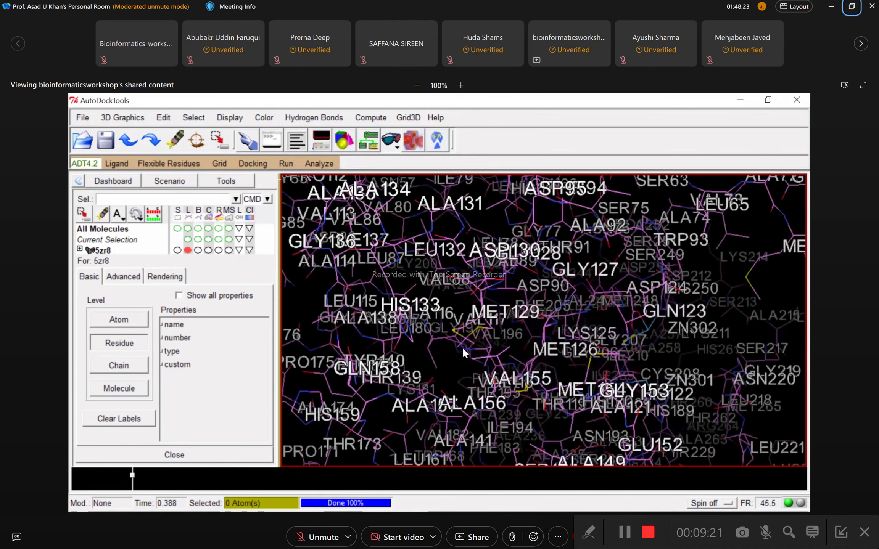
scroll(462, 347, down, 4)
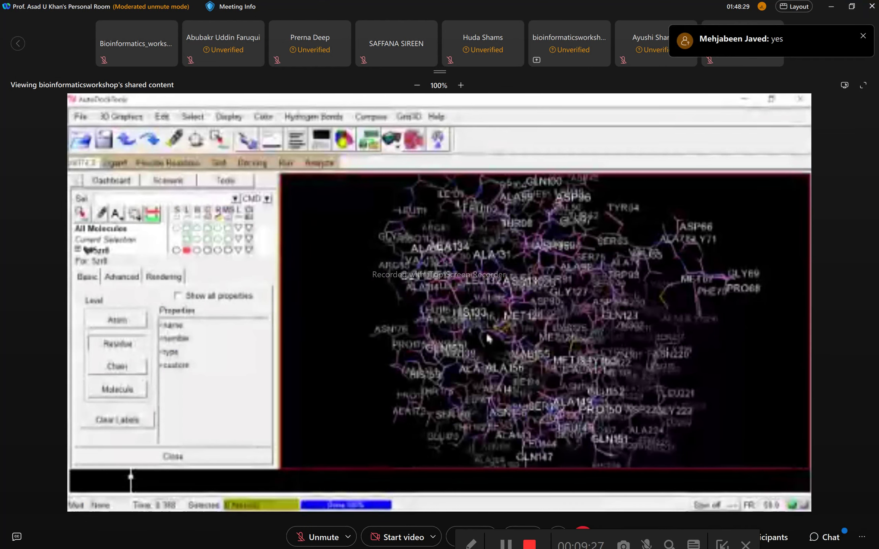
Open the meeting chat and review the latest messages
click(823, 537)
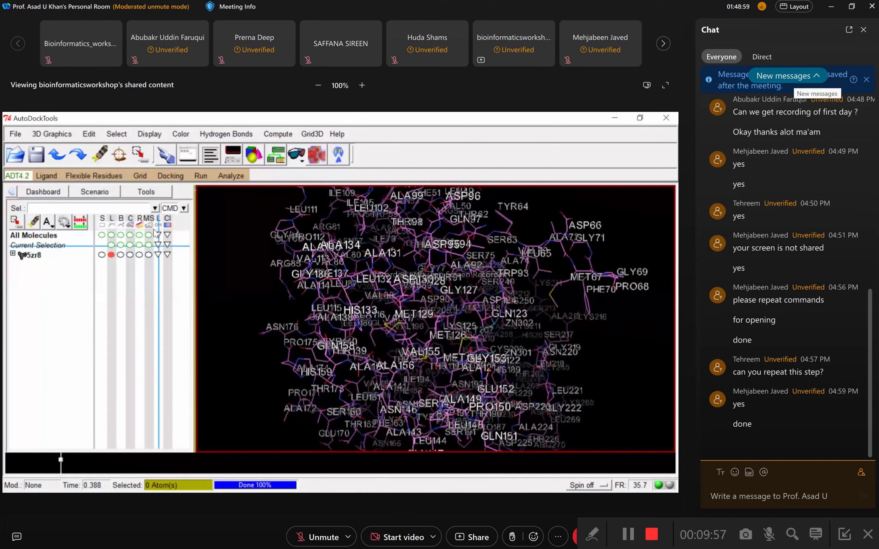
click(786, 76)
scroll(801, 324, down, 8)
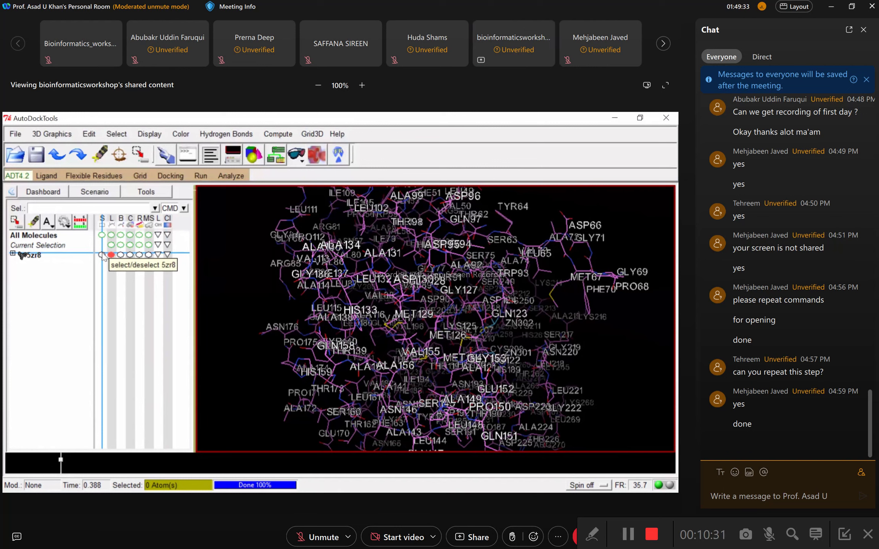
Select and deselect the whole 5zr8 molecule, and hide its line representation
click(102, 255)
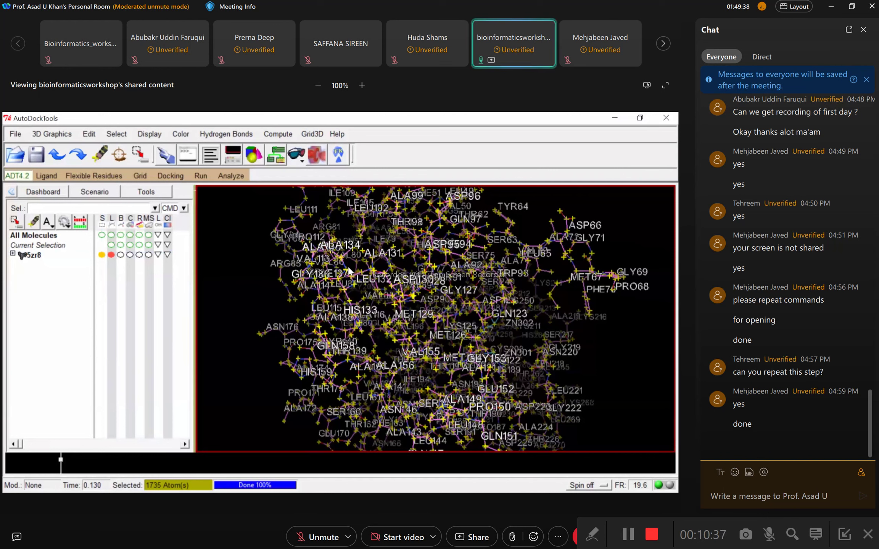
click(101, 255)
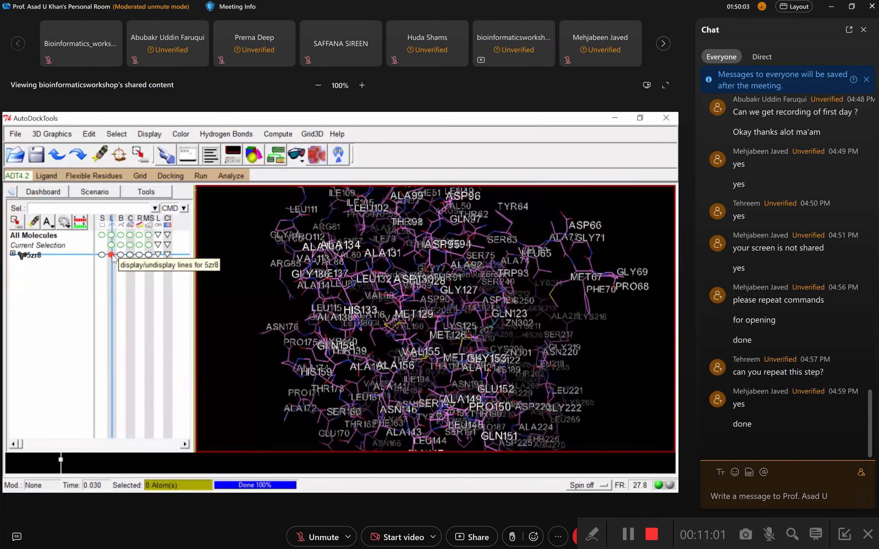
click(111, 255)
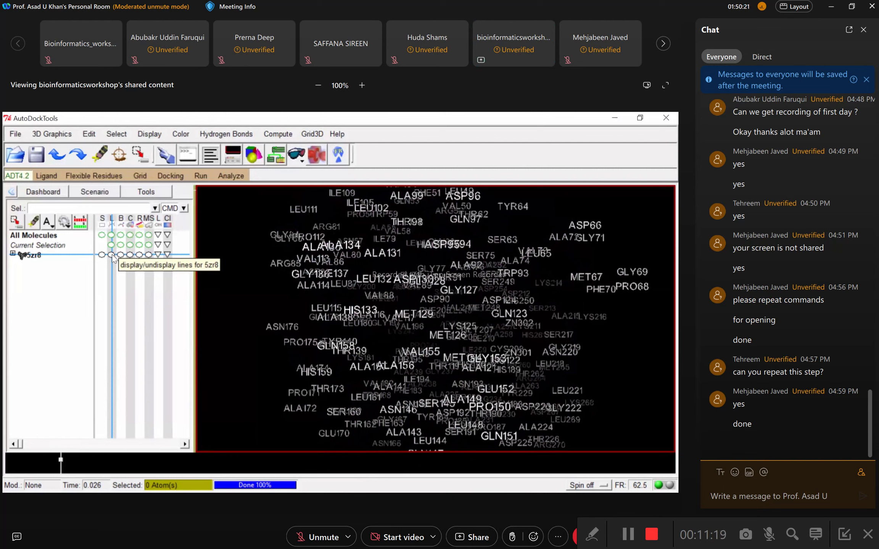
Show the line representation of 5zr8 again, and preview its sticks-and-balls representation up close before hiding it
click(112, 255)
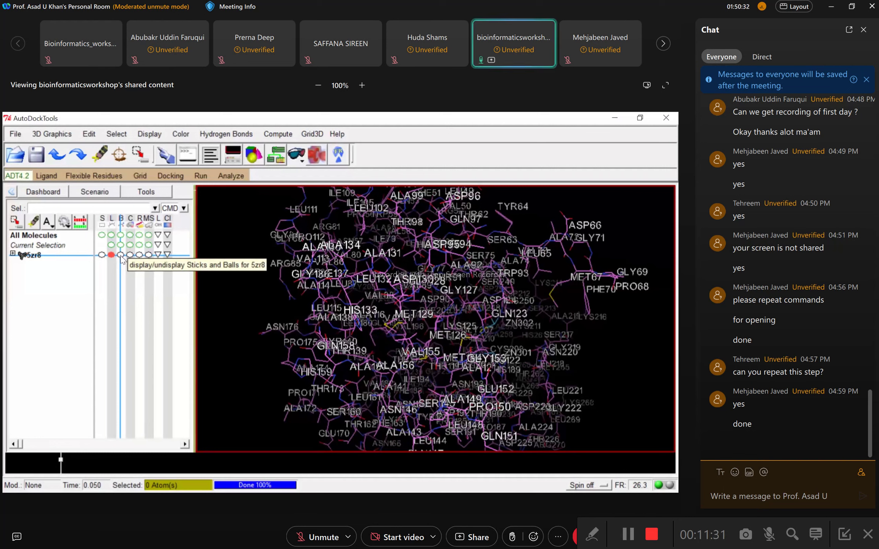
click(121, 255)
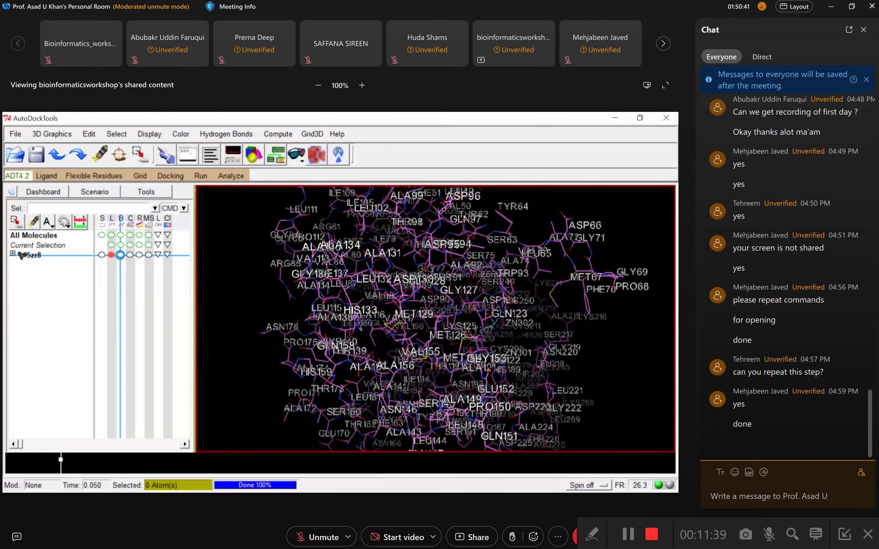
click(120, 255)
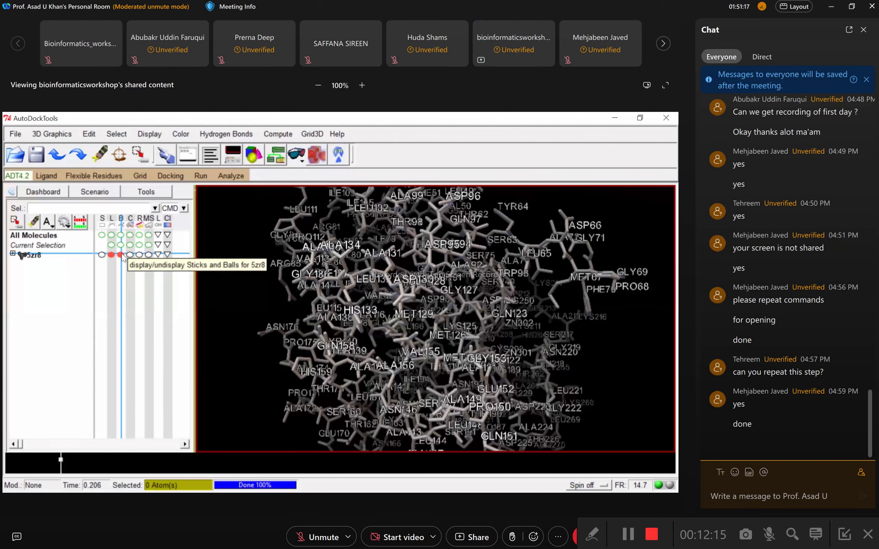
scroll(370, 326, up, 5)
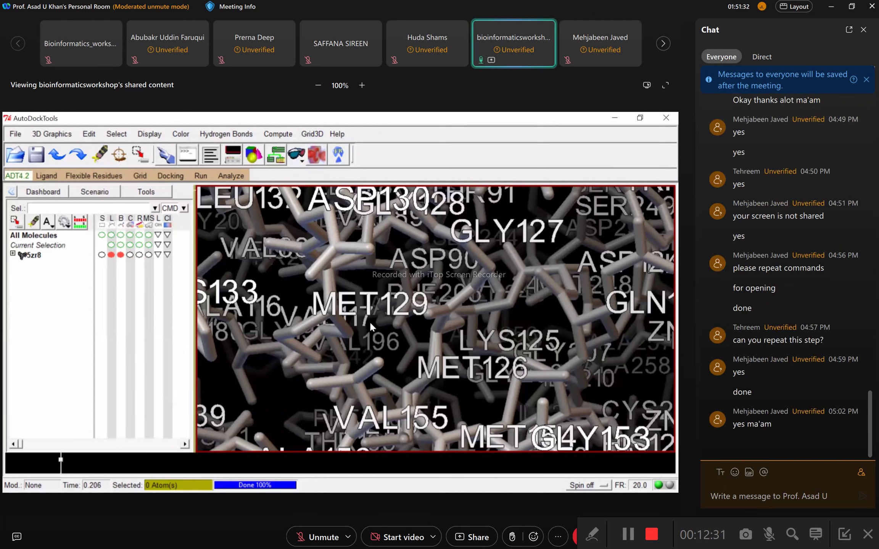
click(120, 255)
click(130, 255)
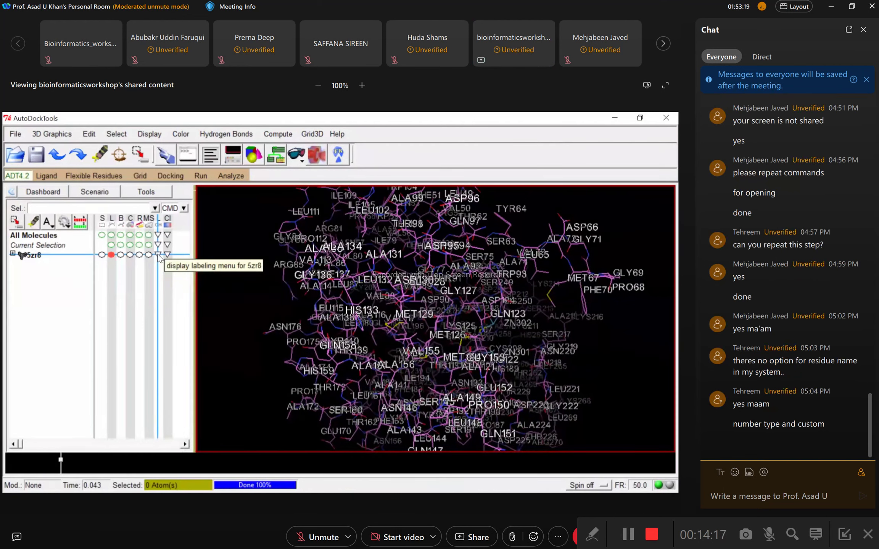
Examine the labeling options for 5zr8 at the atom, residue, chain and molecule levels, along with the label rendering settings
click(158, 254)
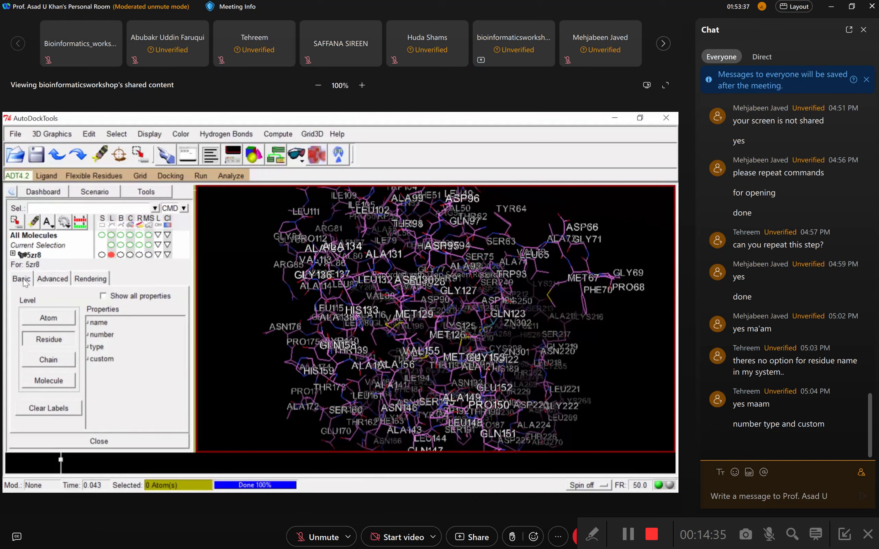
click(53, 320)
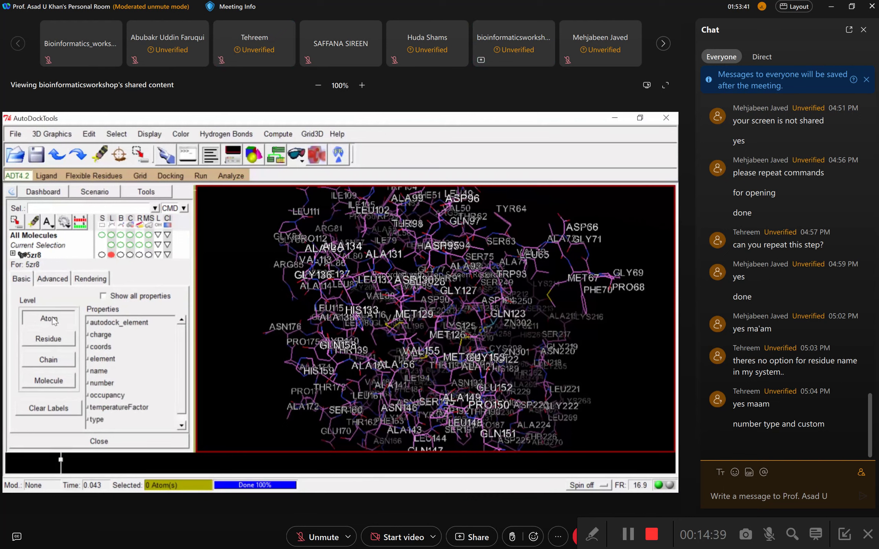
click(56, 341)
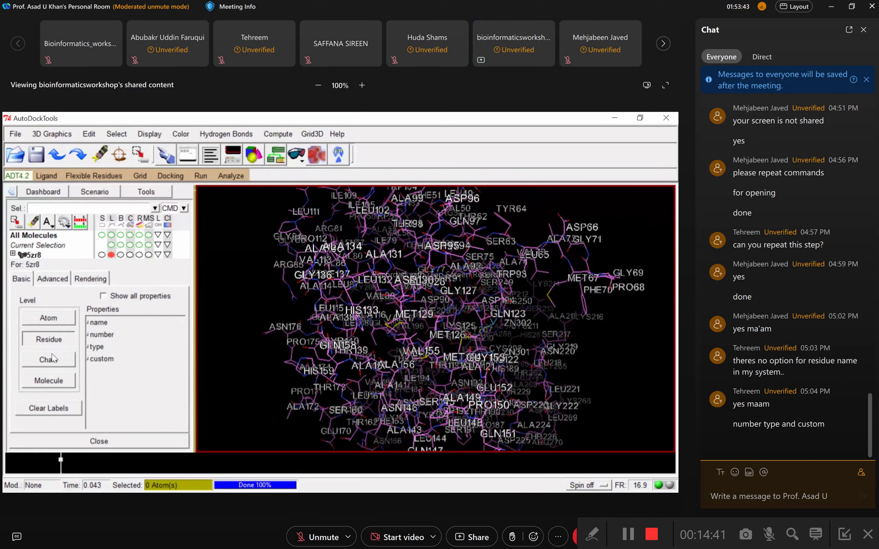
click(54, 360)
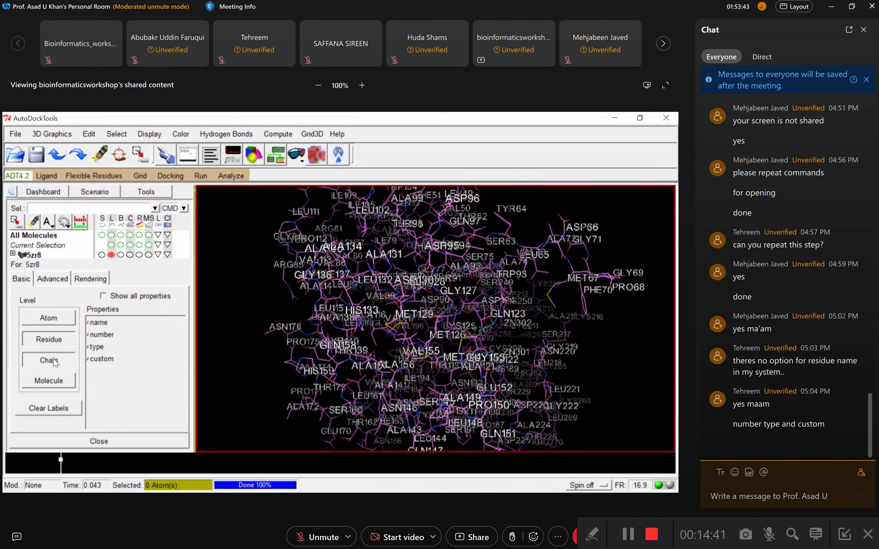
click(54, 380)
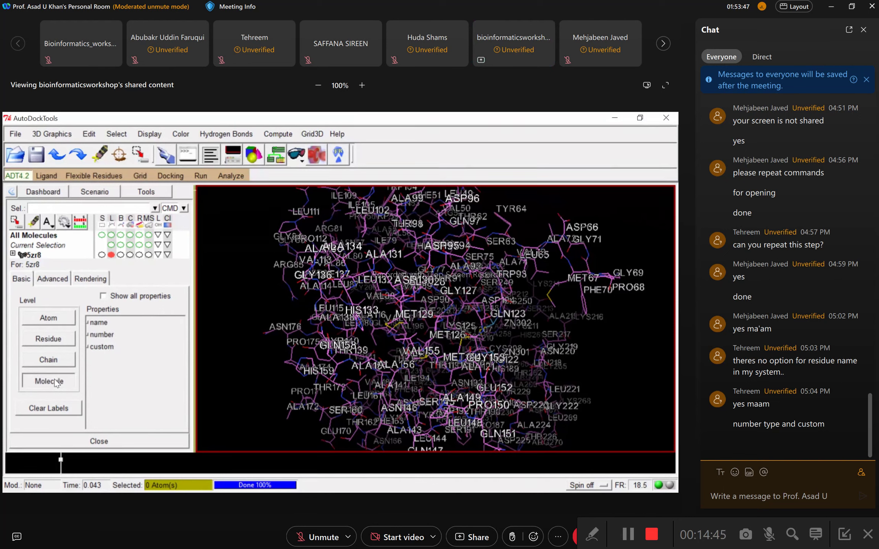
click(51, 414)
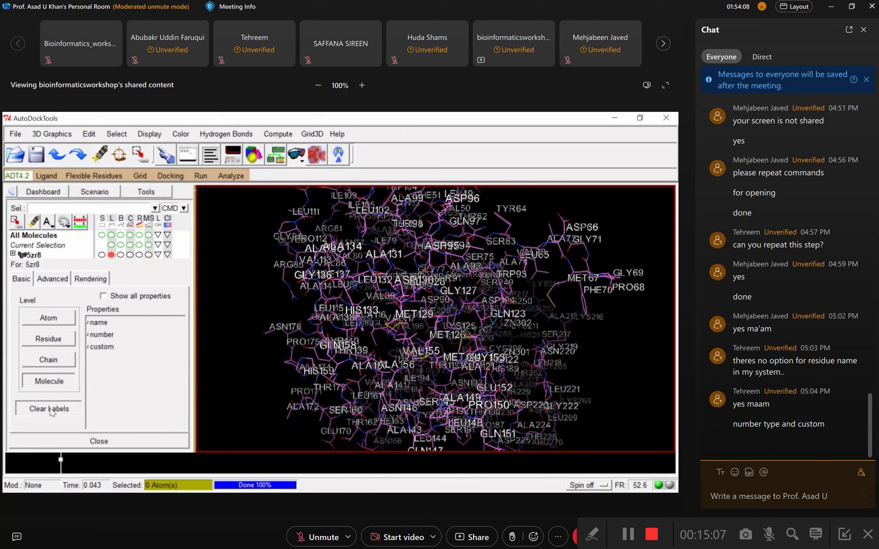
click(77, 280)
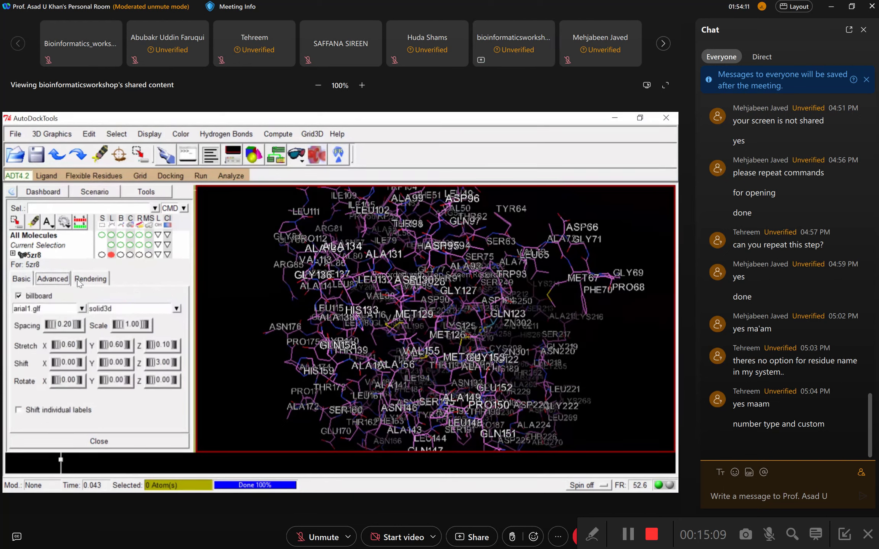
click(21, 279)
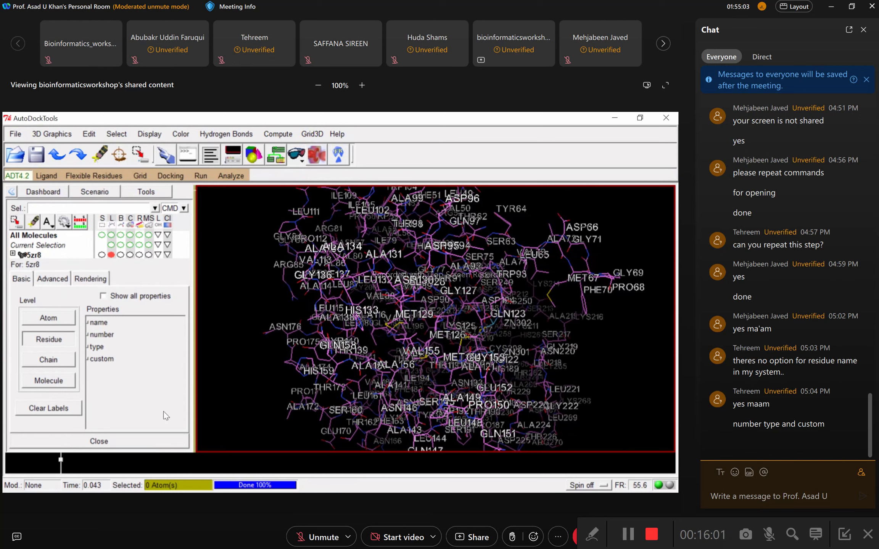
click(120, 442)
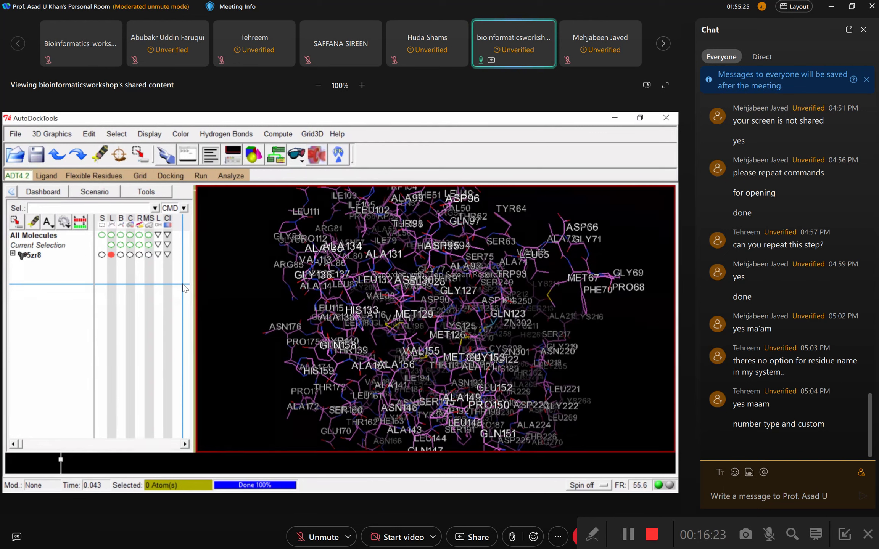
Add polar hydrogens only to 5zr8, using the noBondOrder method and renumbering atoms to include the new hydrogens
click(89, 135)
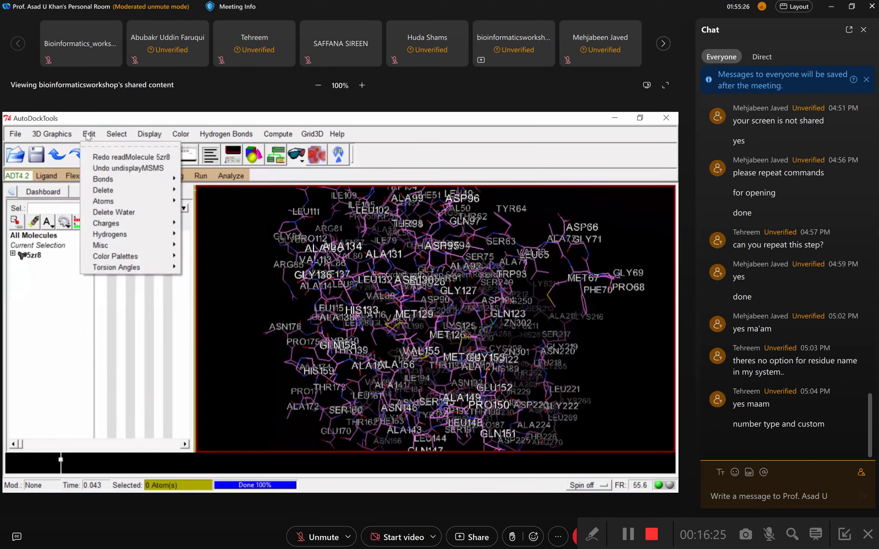
mouse_move(123, 236)
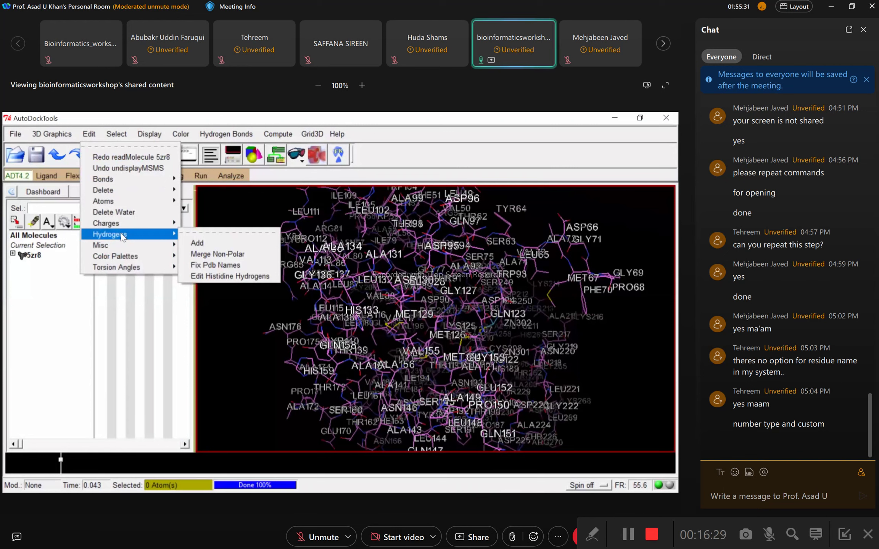
click(197, 245)
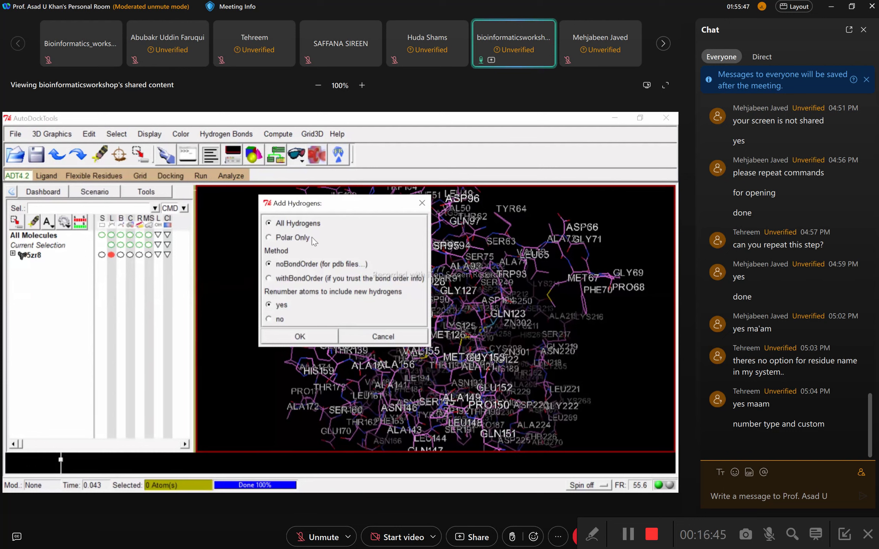
click(269, 237)
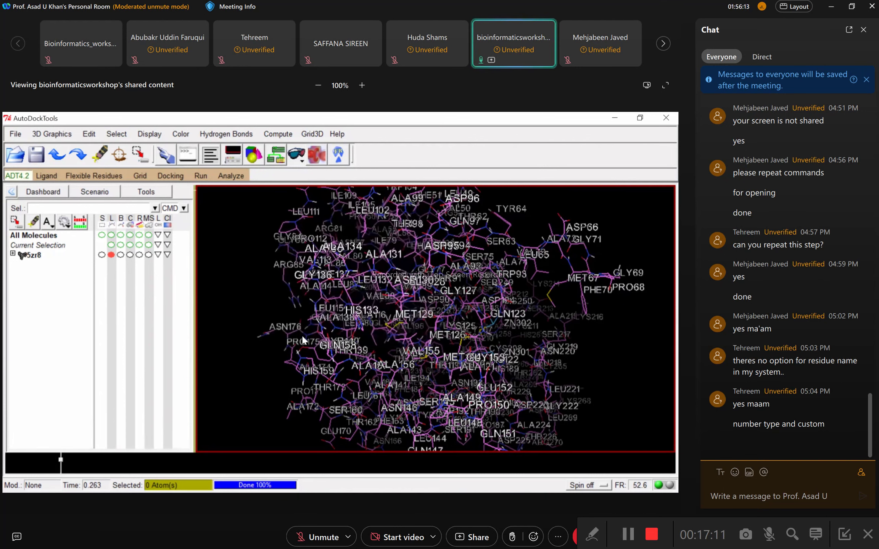
click(301, 337)
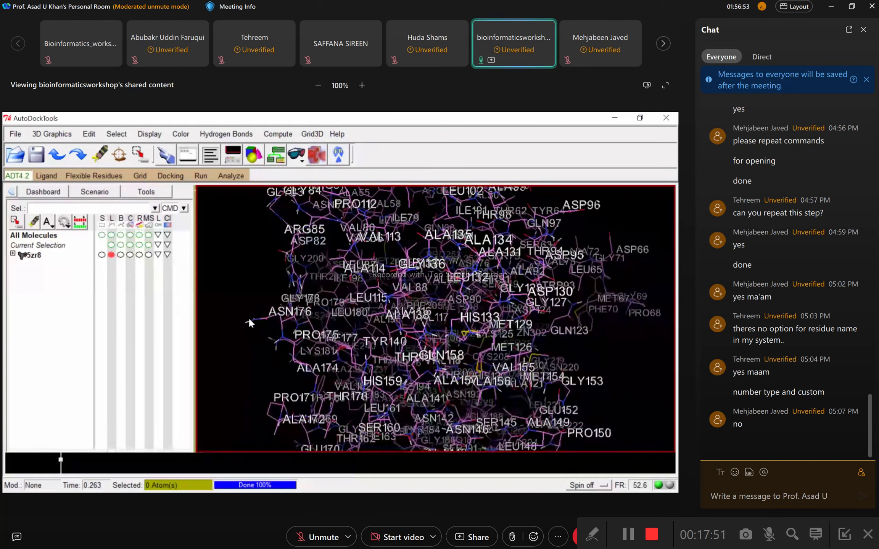
Choose 5zr8 as the grid macromolecule and save it as the PDBQT file 5zr8 in the workshop new folder
click(139, 175)
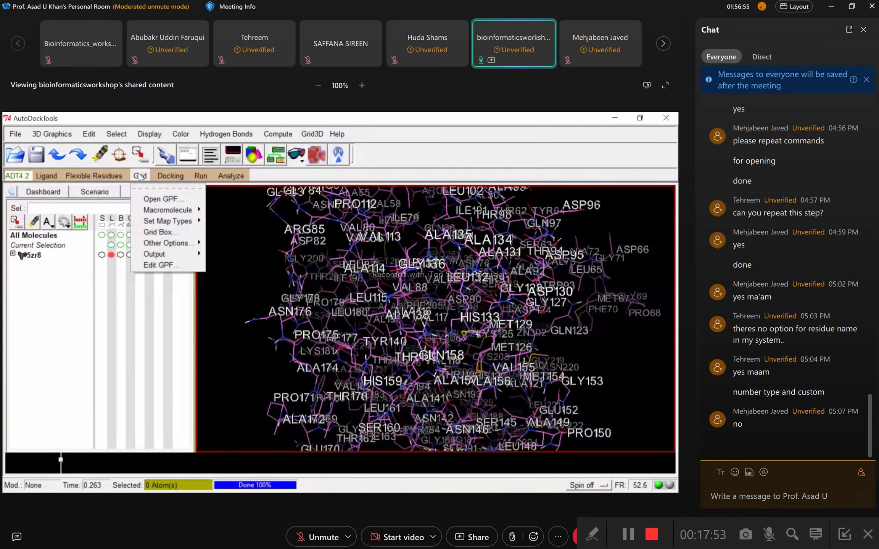
mouse_move(186, 215)
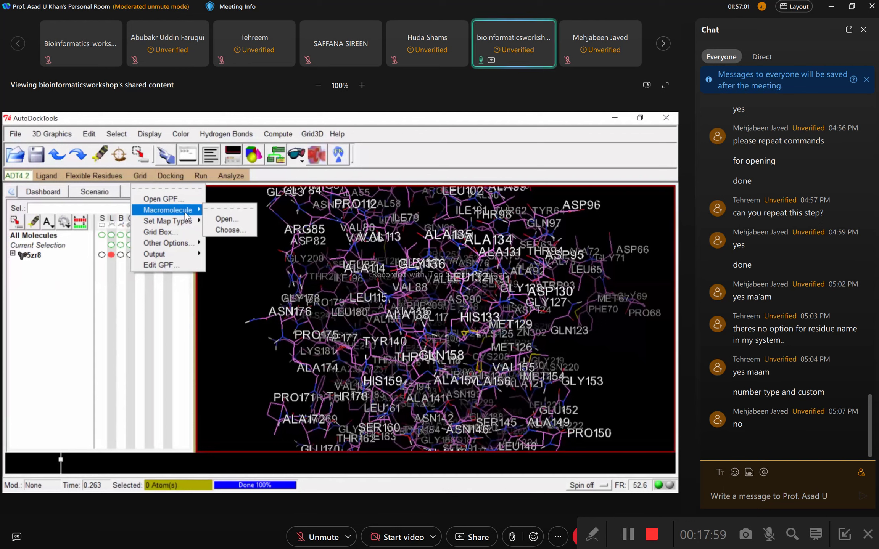
click(223, 232)
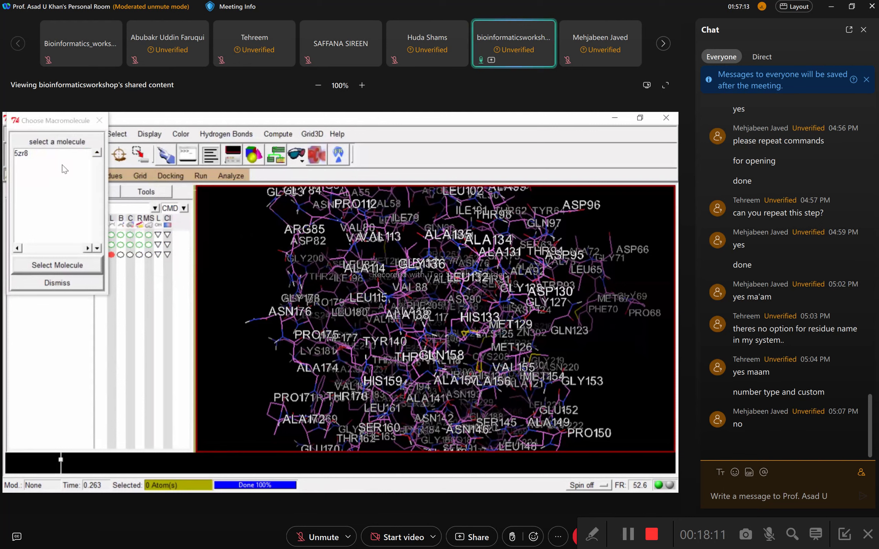
click(28, 157)
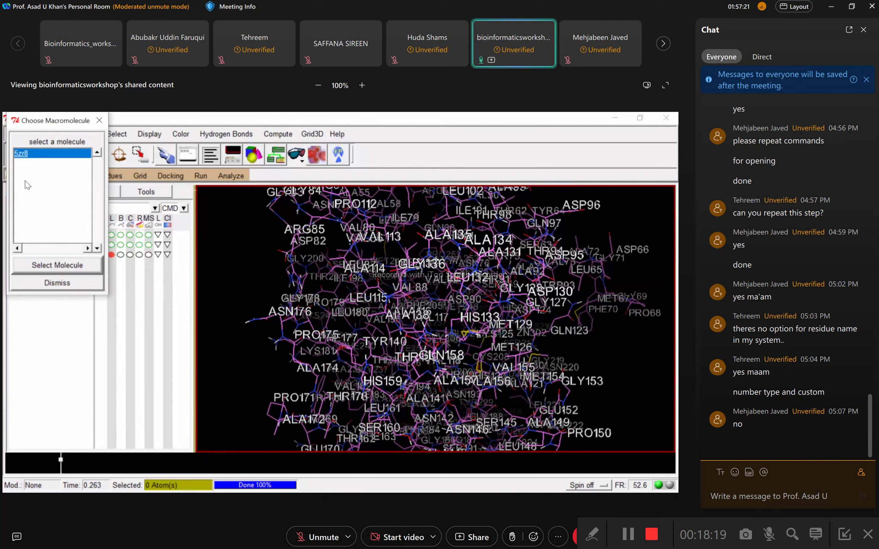
click(54, 267)
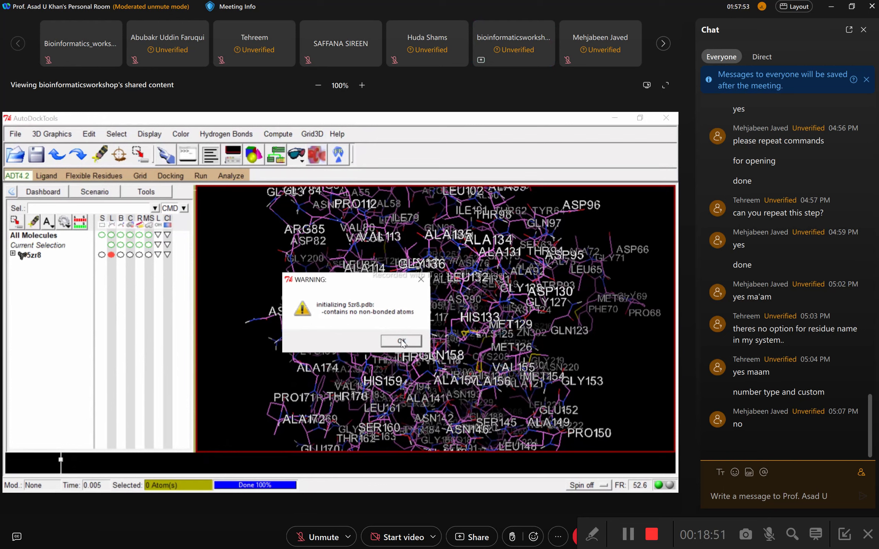
click(401, 341)
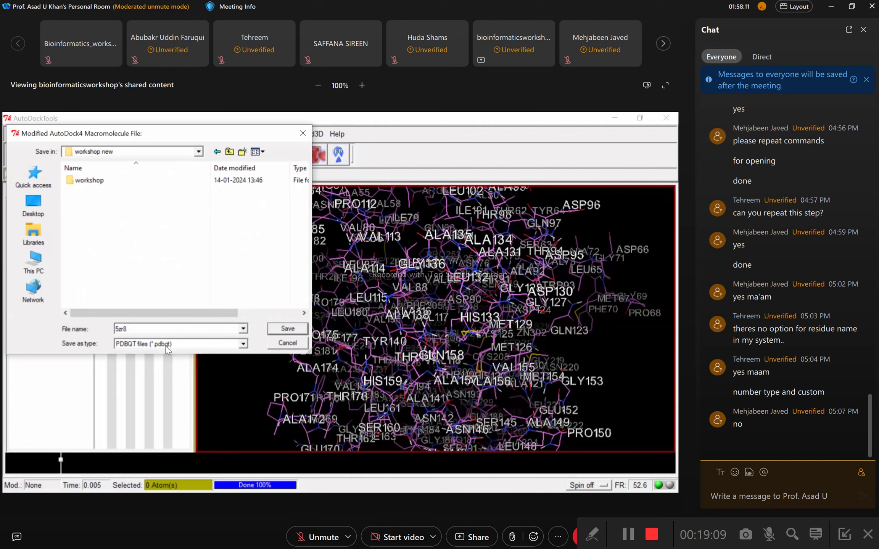
click(275, 331)
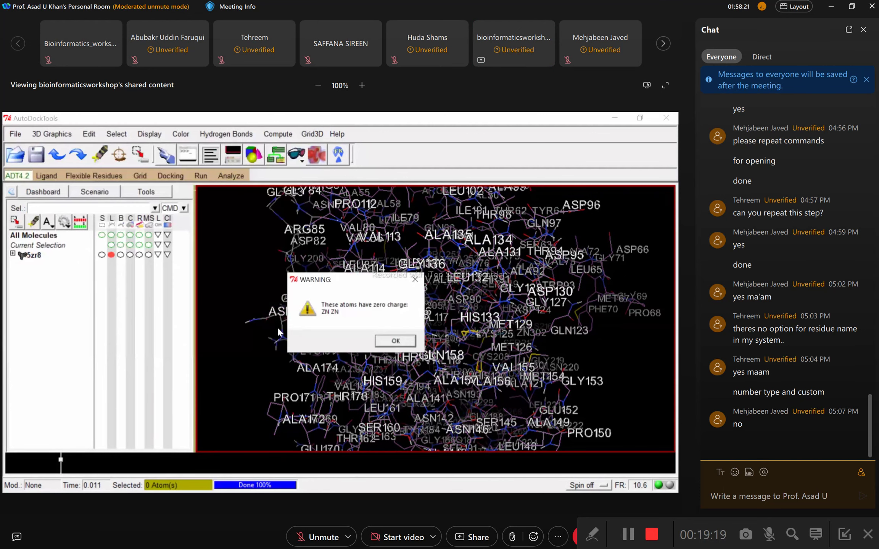
click(395, 341)
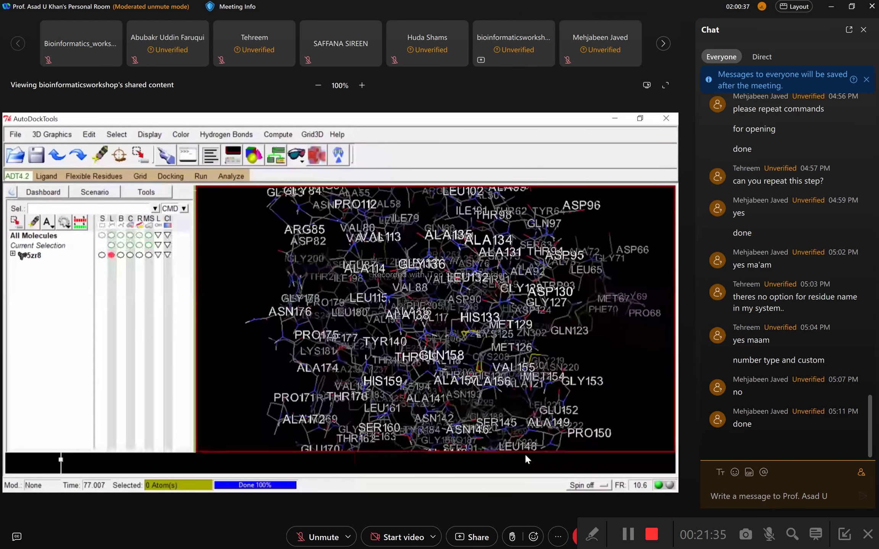
Load the file named ligand from the workshop new folder as the docking ligand, listing all file types
click(33, 256)
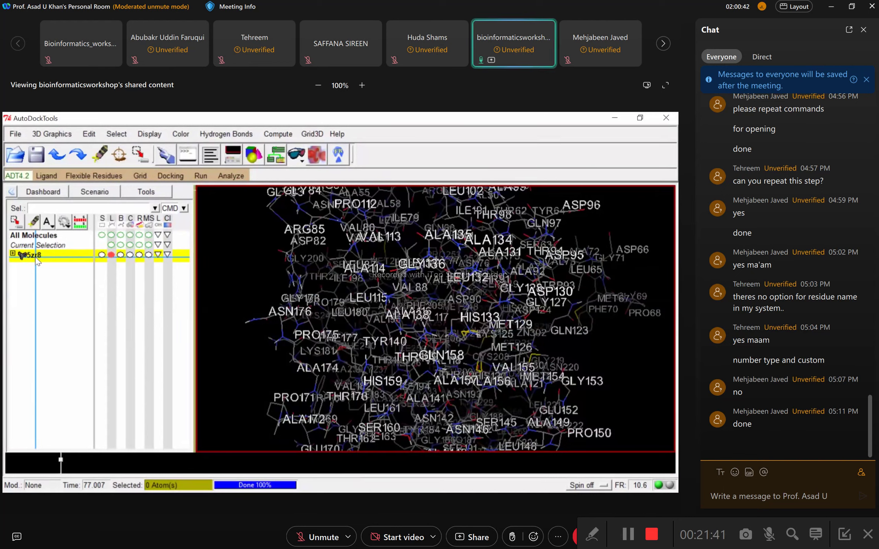
click(46, 176)
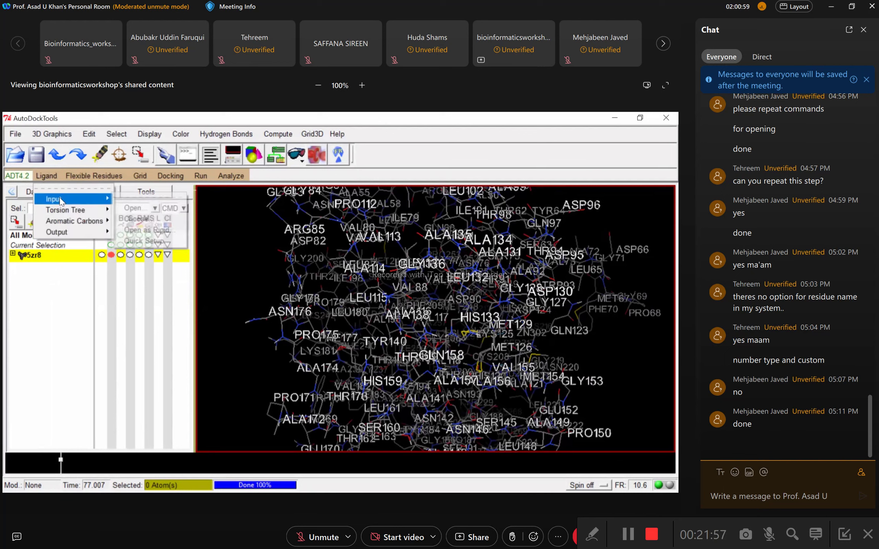
mouse_move(61, 201)
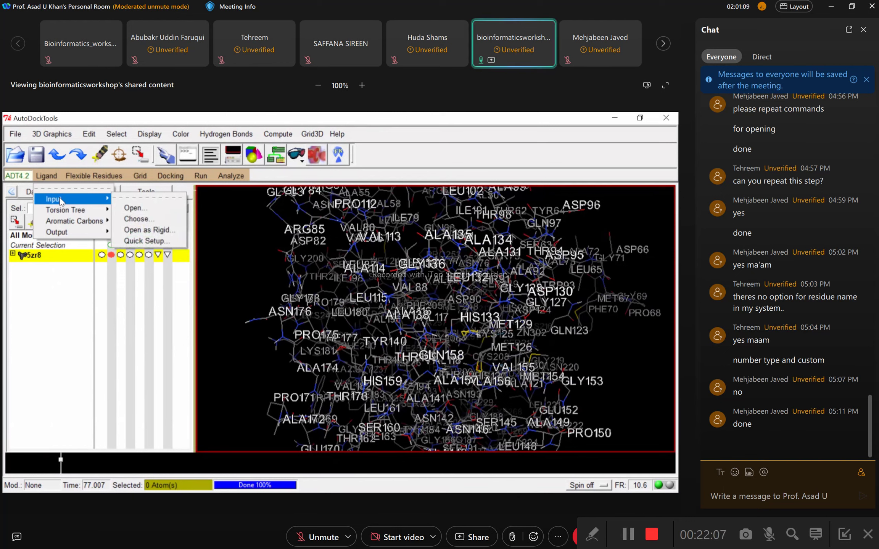
click(126, 208)
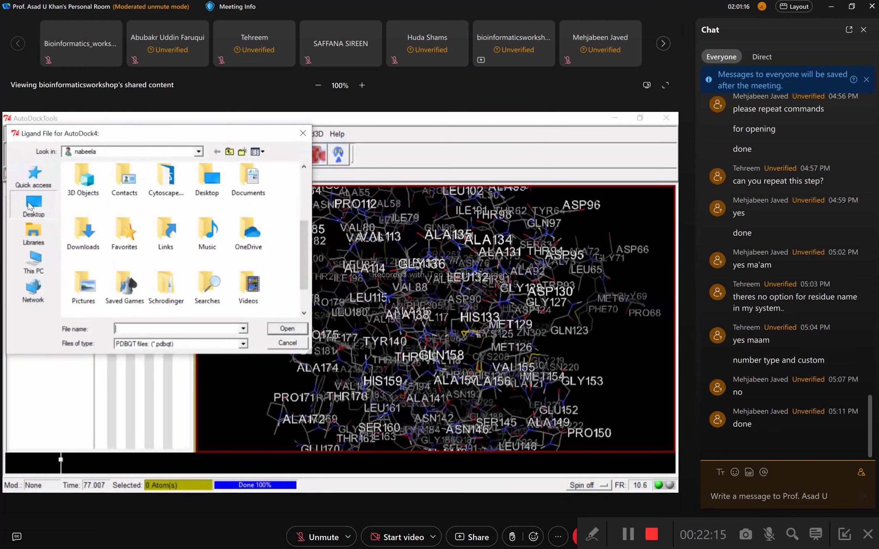
double_click(122, 219)
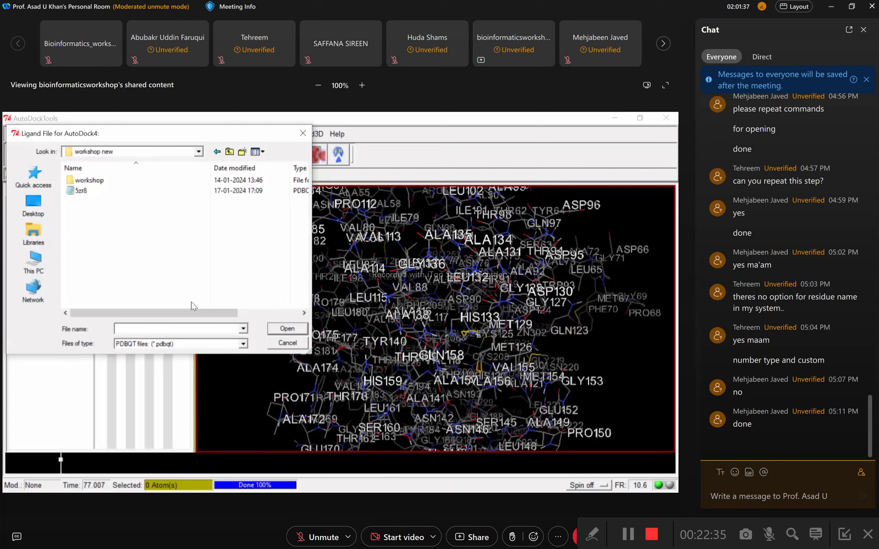
click(243, 344)
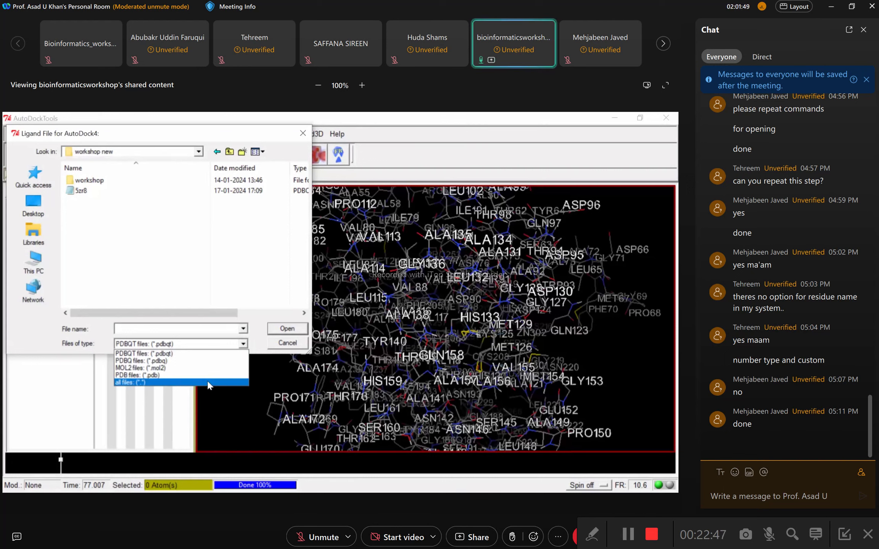
click(208, 383)
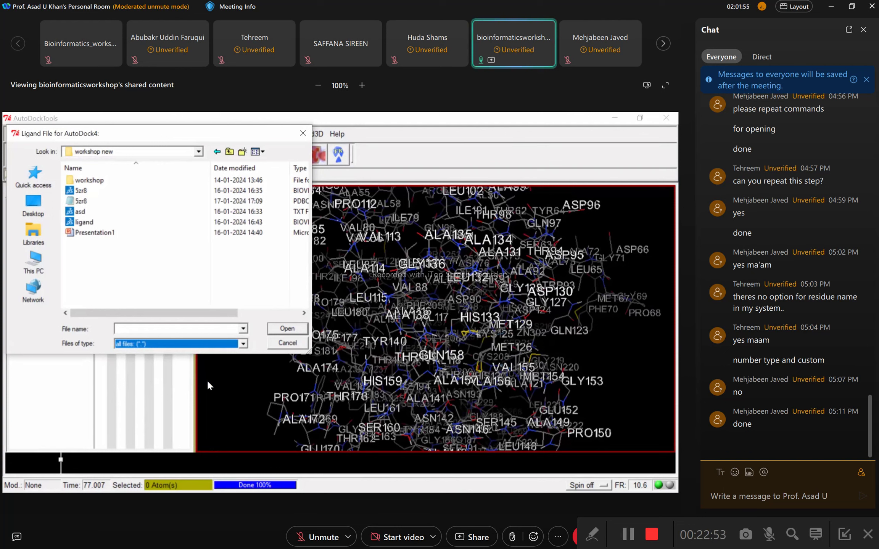
double_click(172, 224)
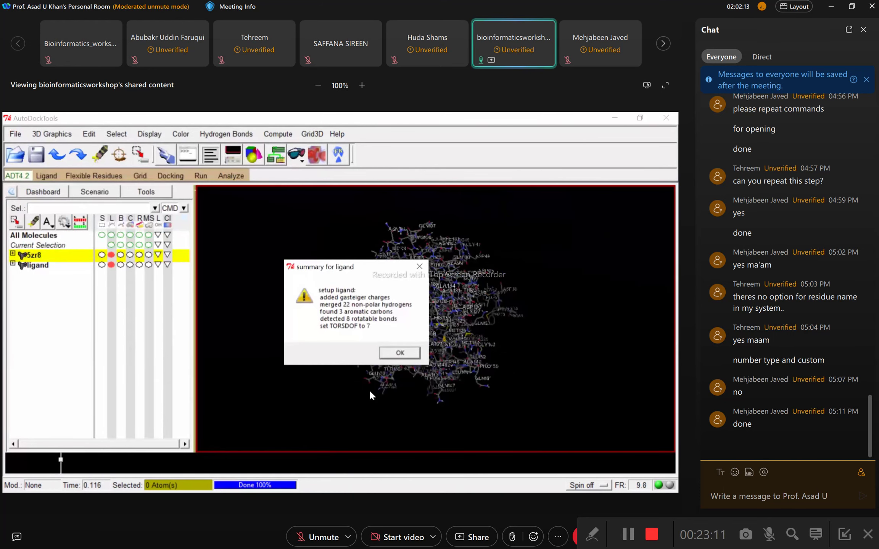
Accept the ligand setup, select the ligand and save it as the PDBQT file ligand in the workshop new folder on the desktop
click(397, 353)
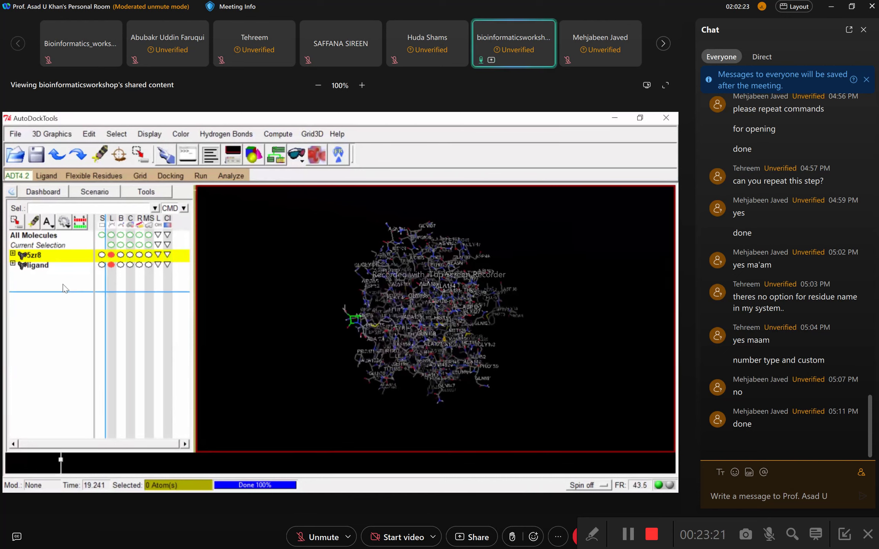
click(102, 264)
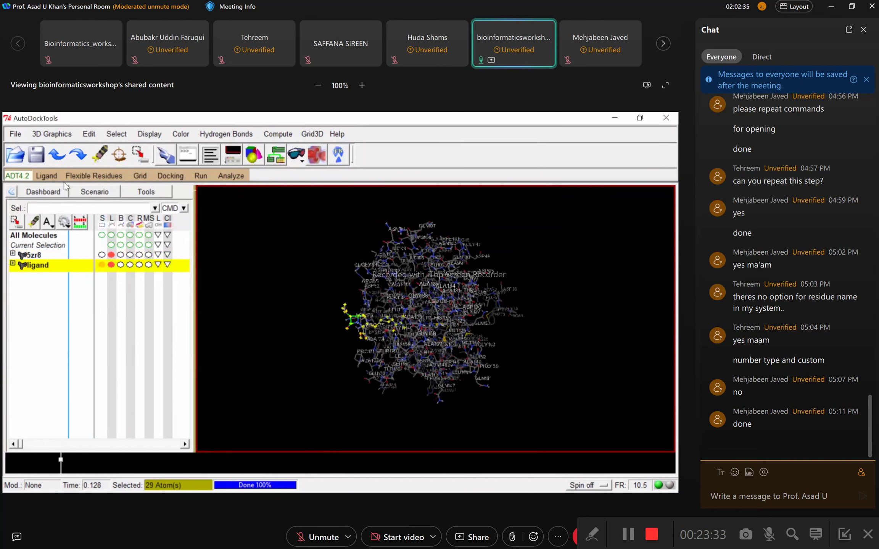
click(47, 176)
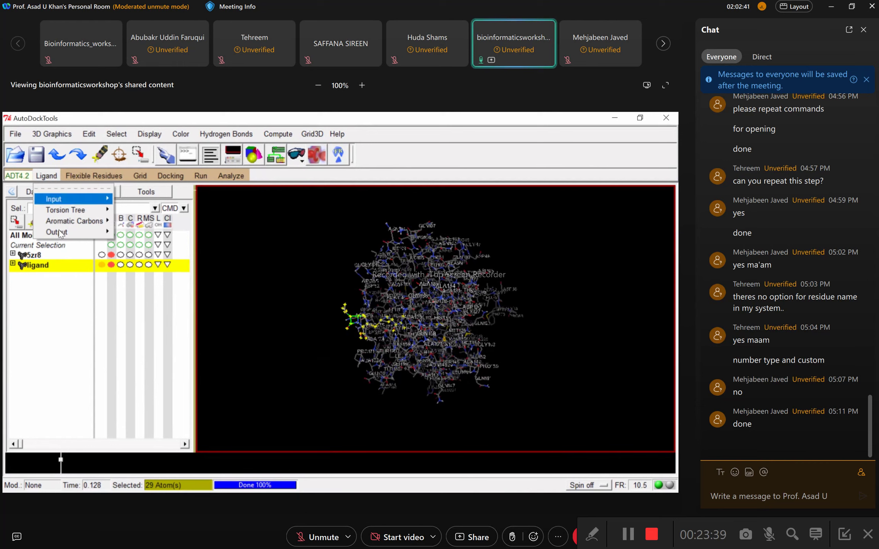
mouse_move(61, 235)
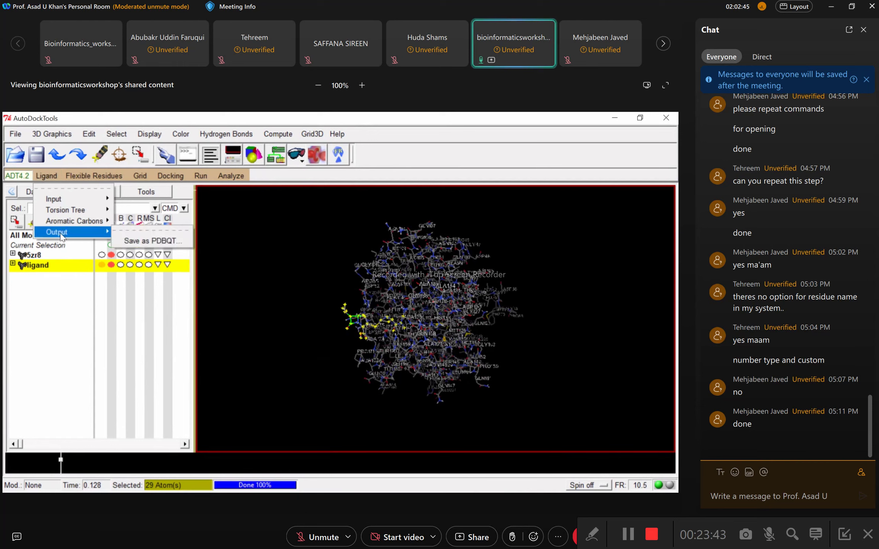
click(132, 241)
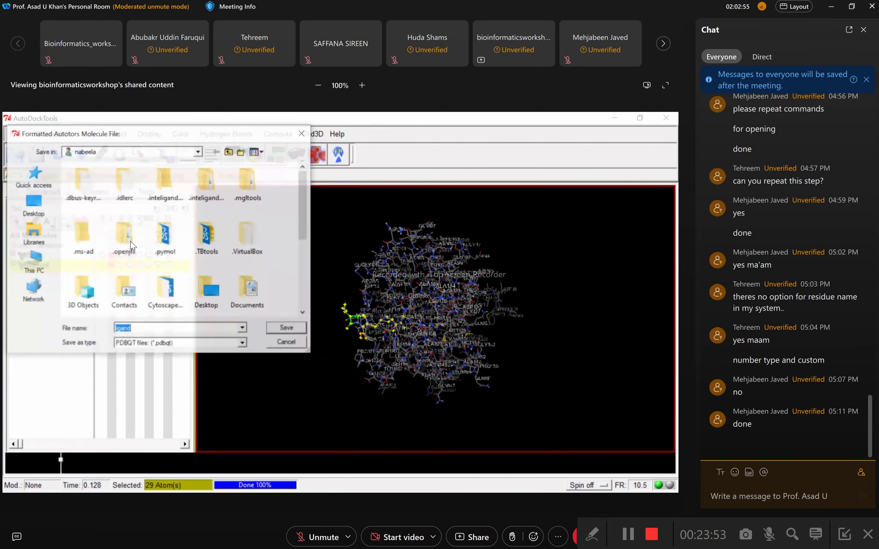
scroll(130, 246, down, 5)
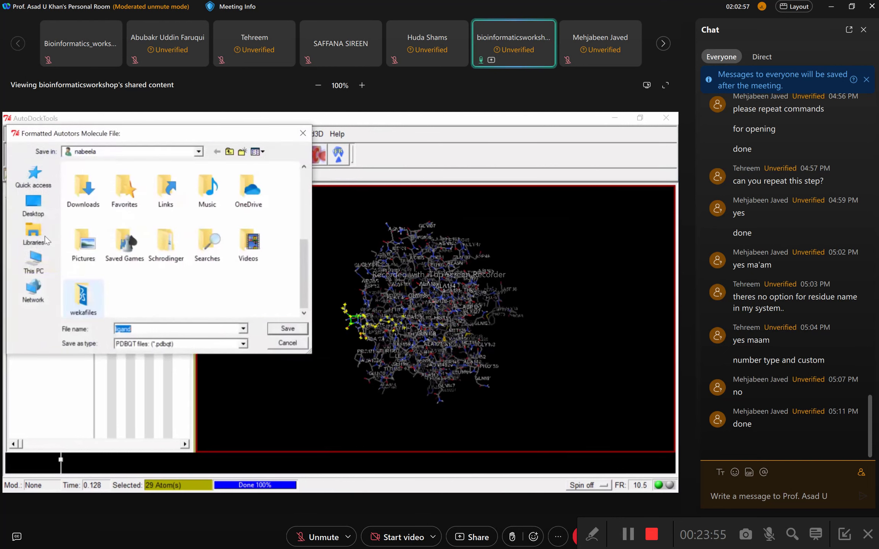
click(33, 206)
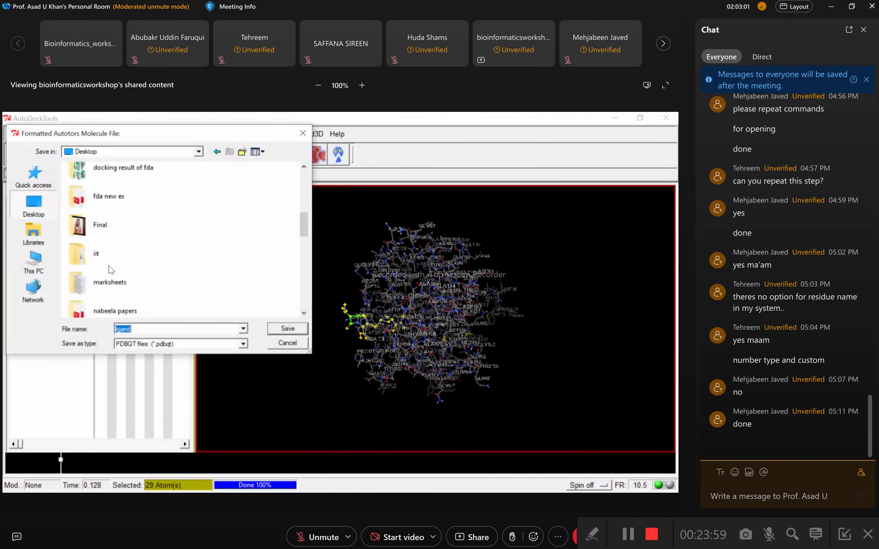
scroll(112, 269, down, 5)
double_click(112, 269)
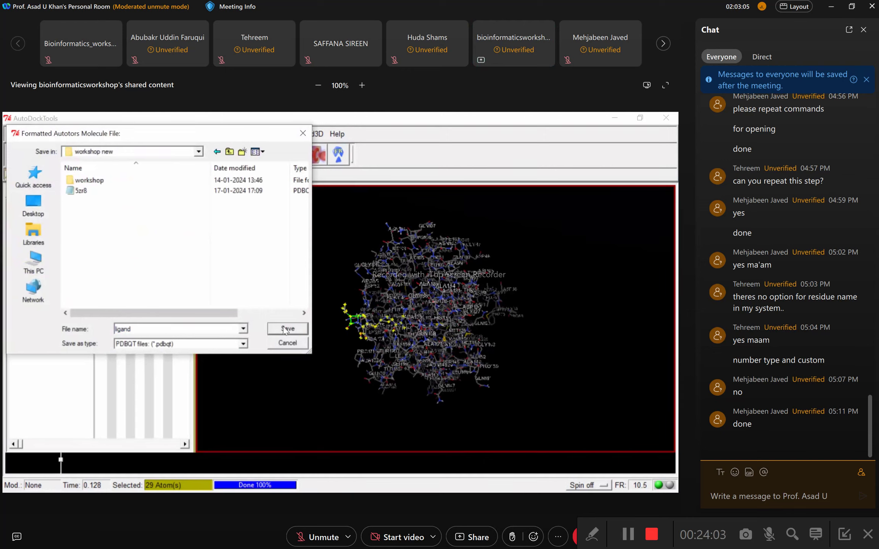
click(287, 329)
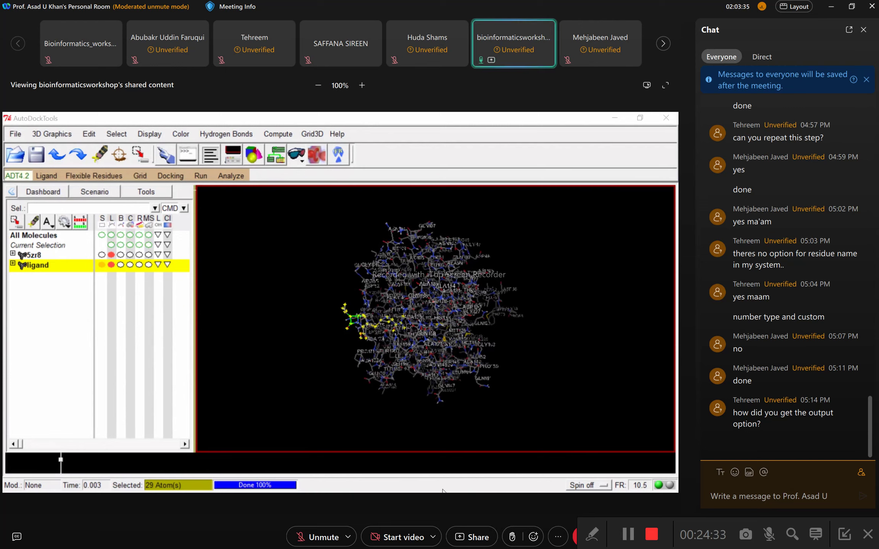
click(56, 178)
mouse_move(63, 232)
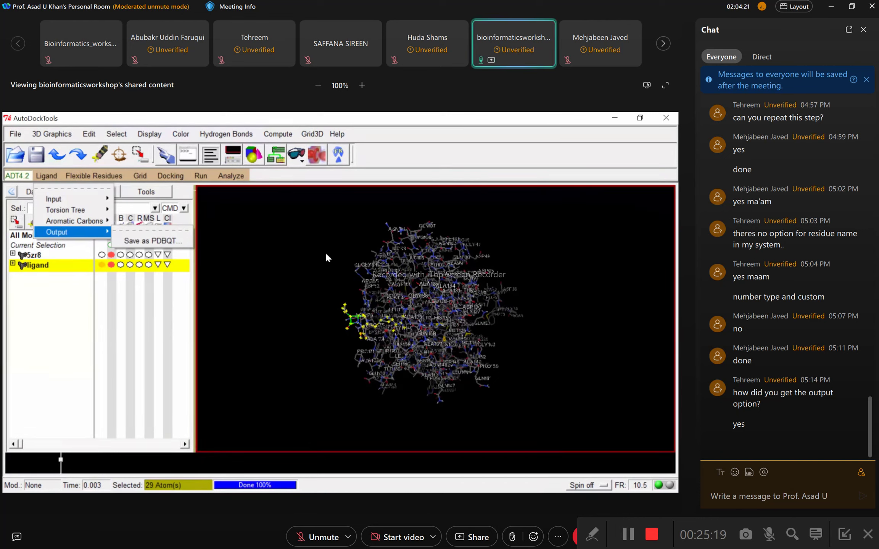
click(141, 174)
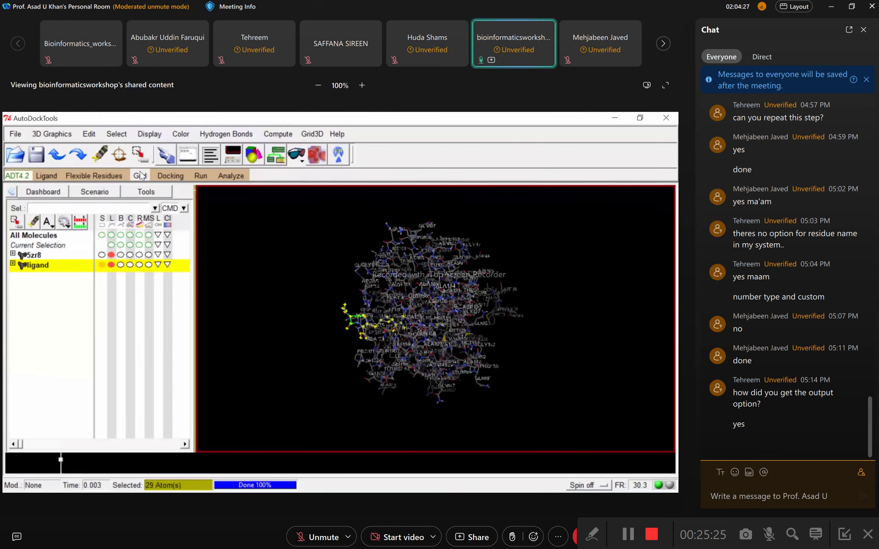
Open the grid box settings and set the box's x center to 30.8326
click(141, 175)
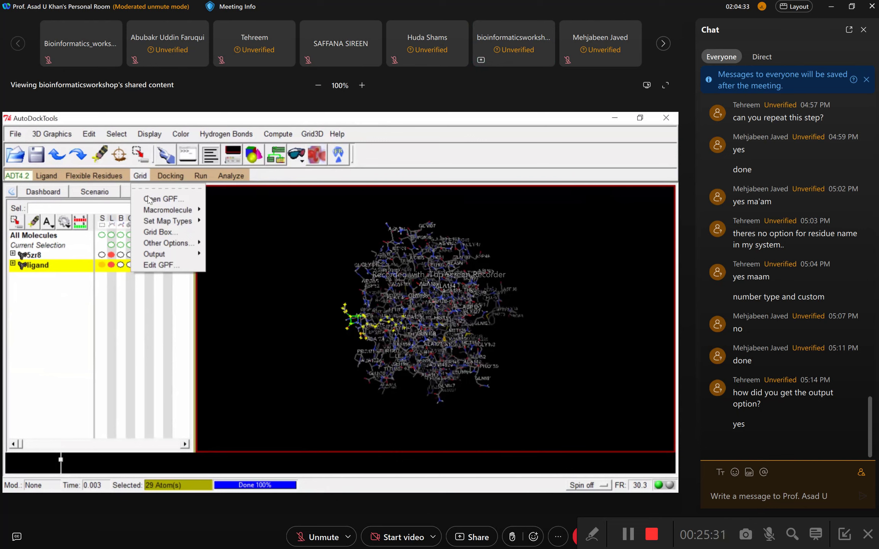
click(154, 231)
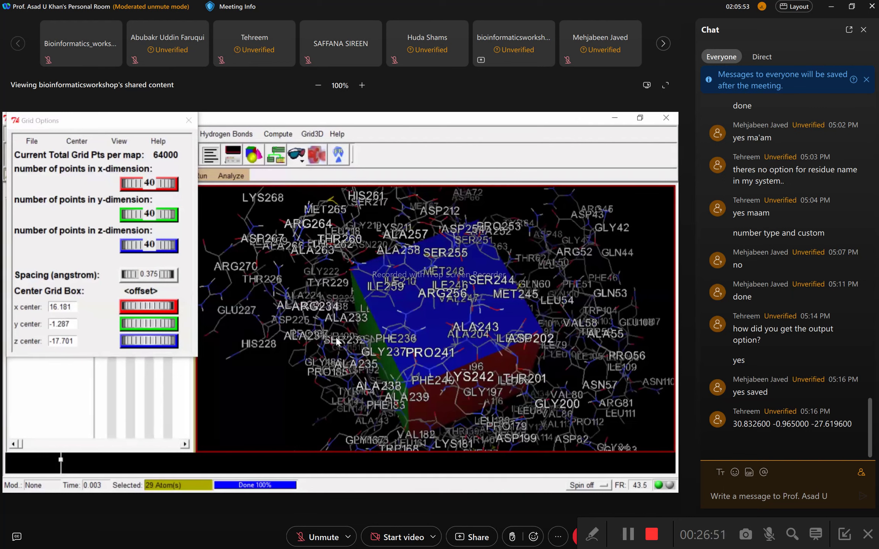
click(73, 306)
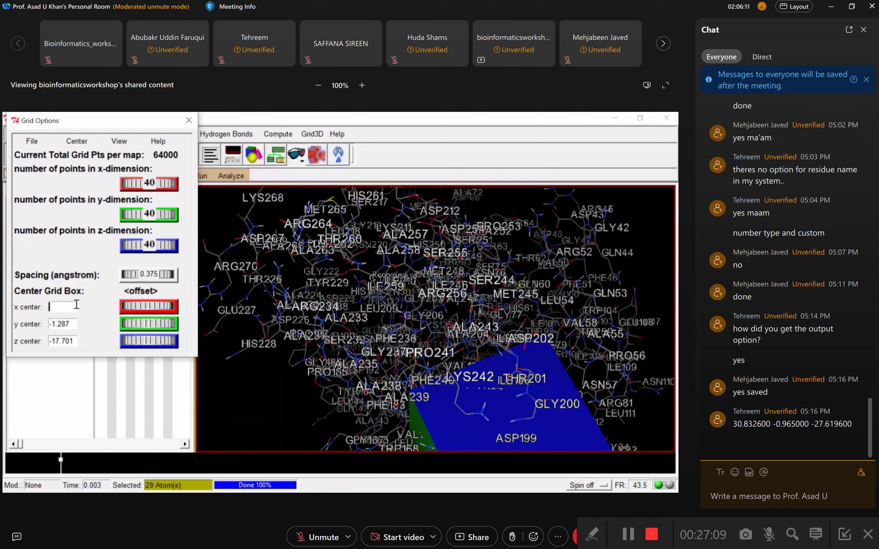
text(30)
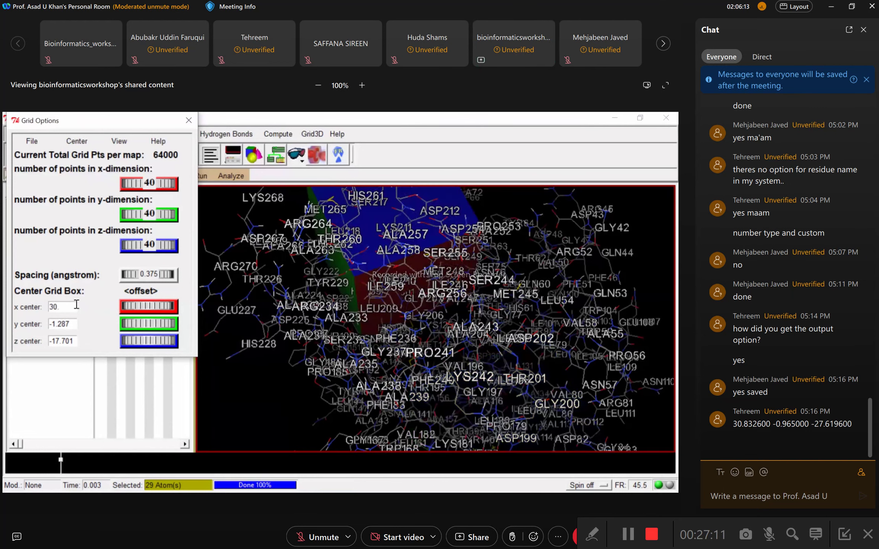
text(.83)
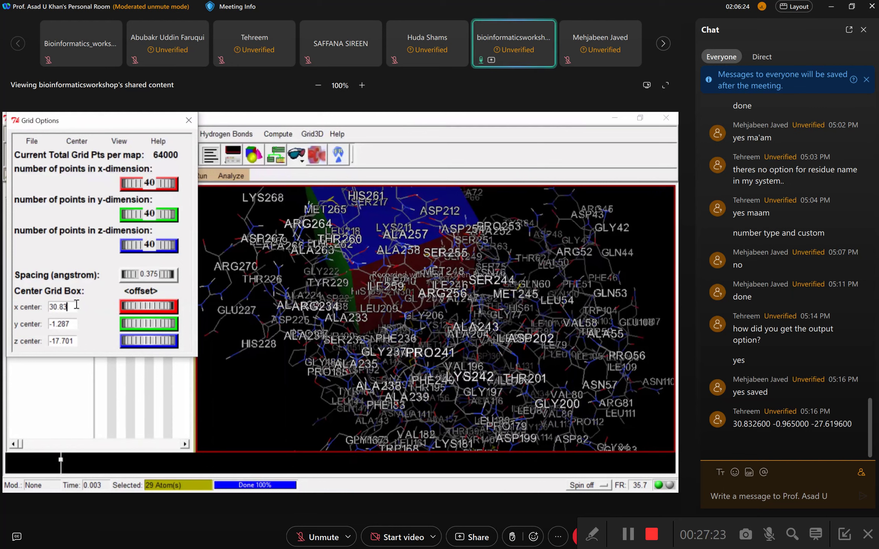
text(26)
Set the grid box's y center to -0.9650
triple_click(75, 324)
key(BackSpace)
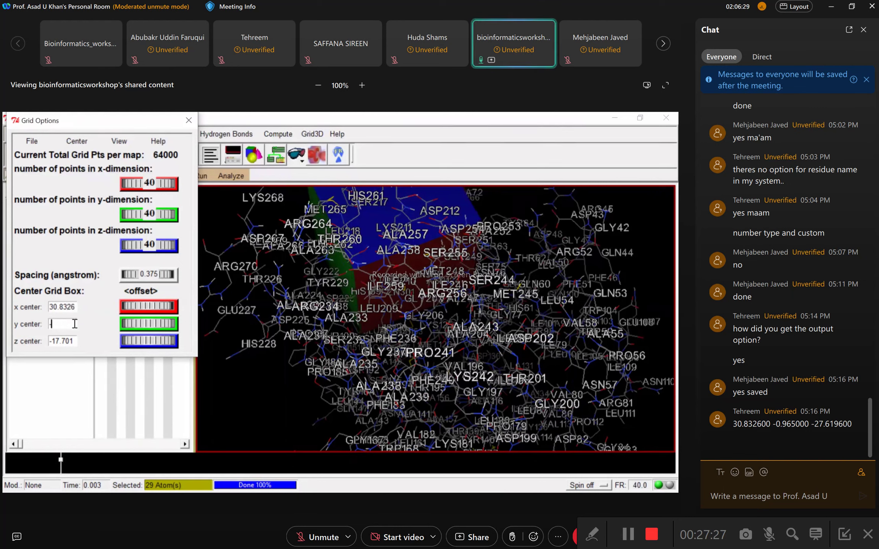
text(-0.9)
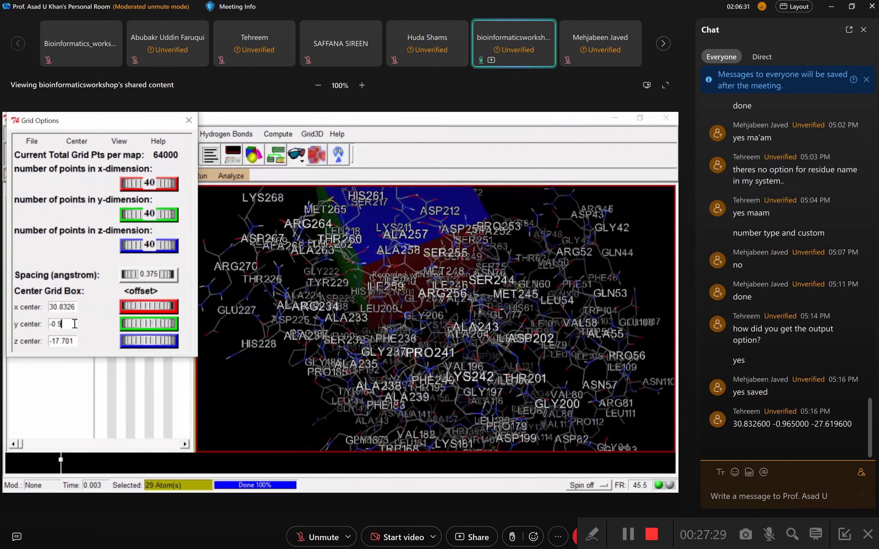
text(650)
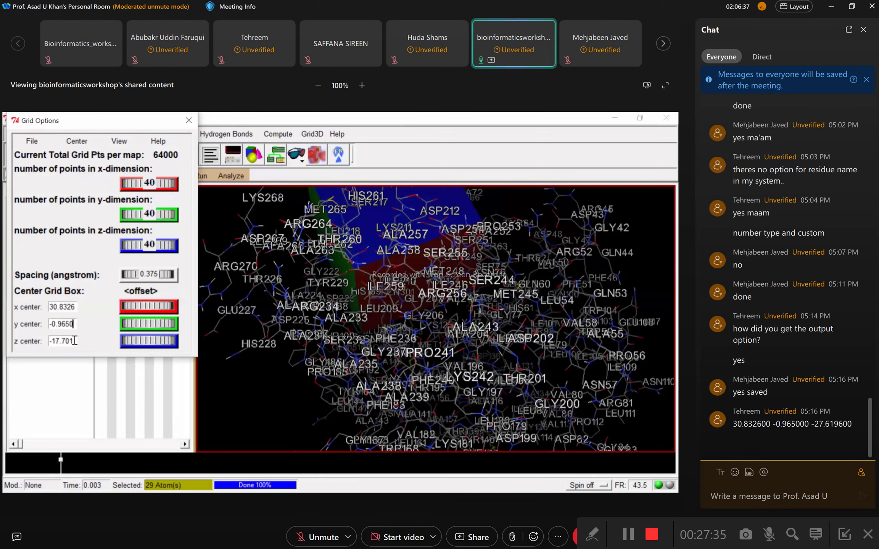
Set the grid box's z center to -27.619
click(75, 340)
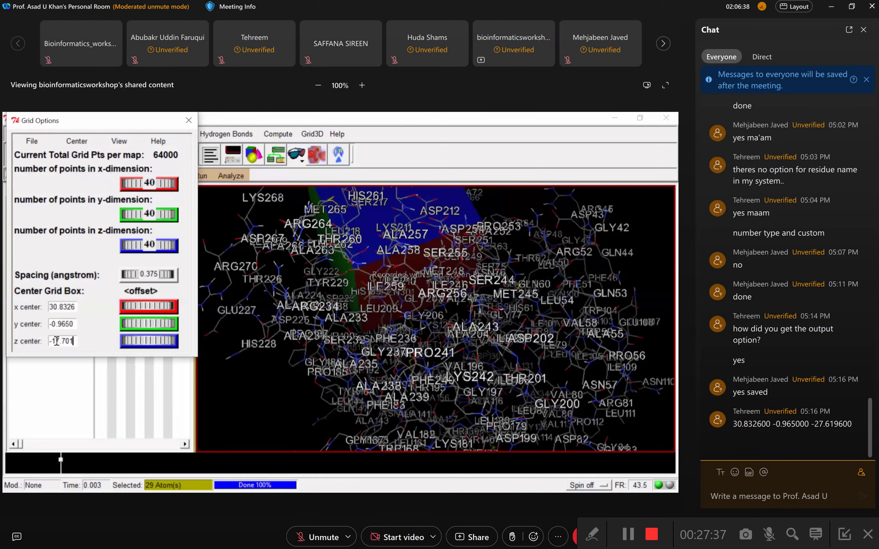
click(57, 341)
key(BackSpace)
text(2)
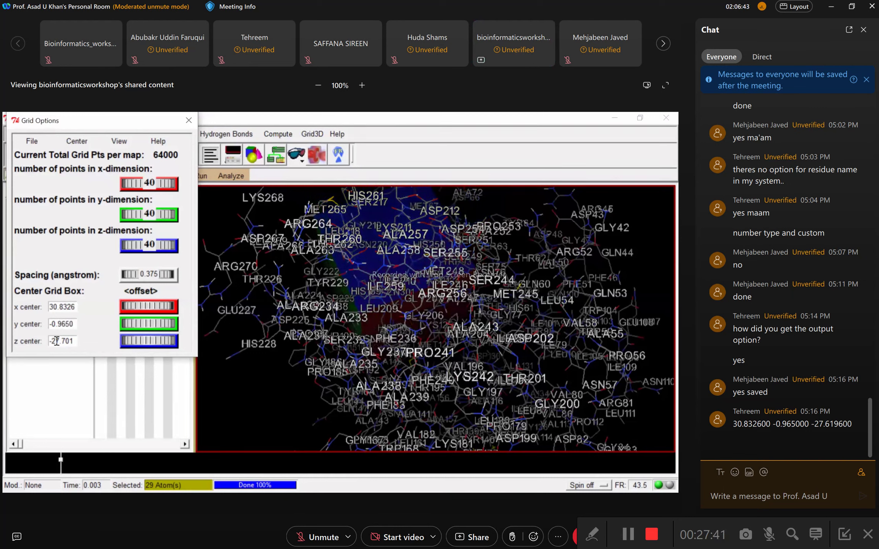
key(Return)
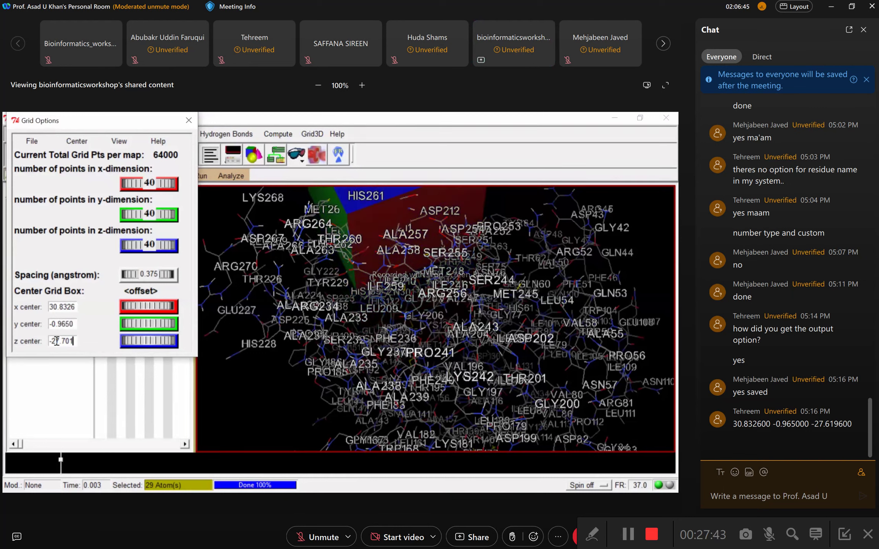
key(BackSpace)
key(BackSpace)
key(BackSpace)
key(BackSpace)
text(.619)
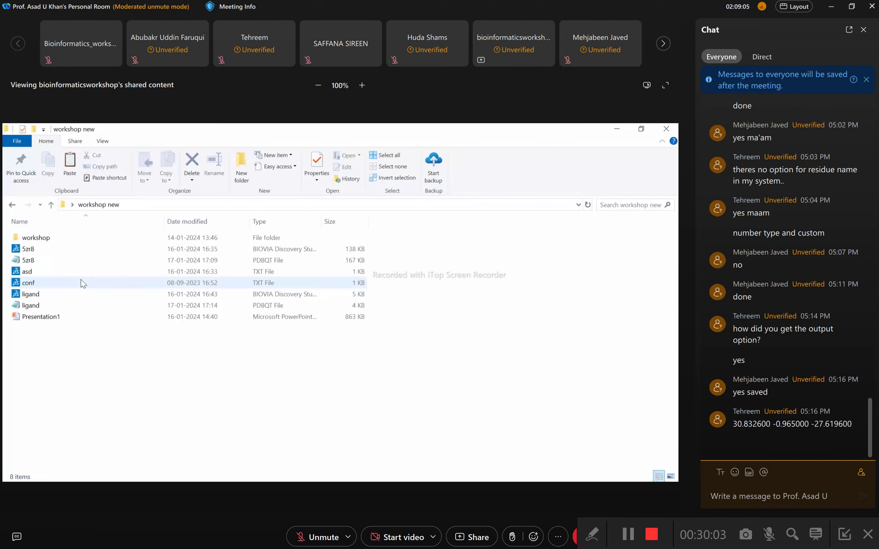
Open the conf text file from the workshop new folder in File Explorer
click(81, 283)
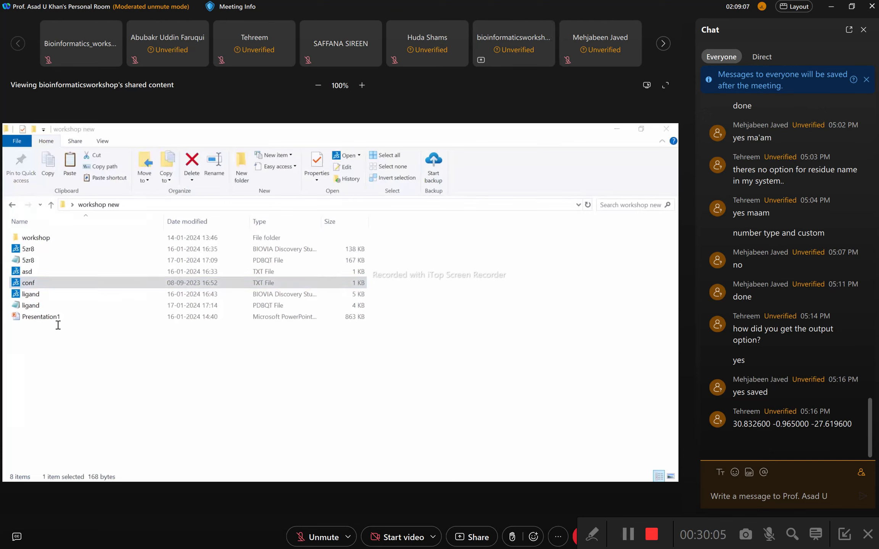
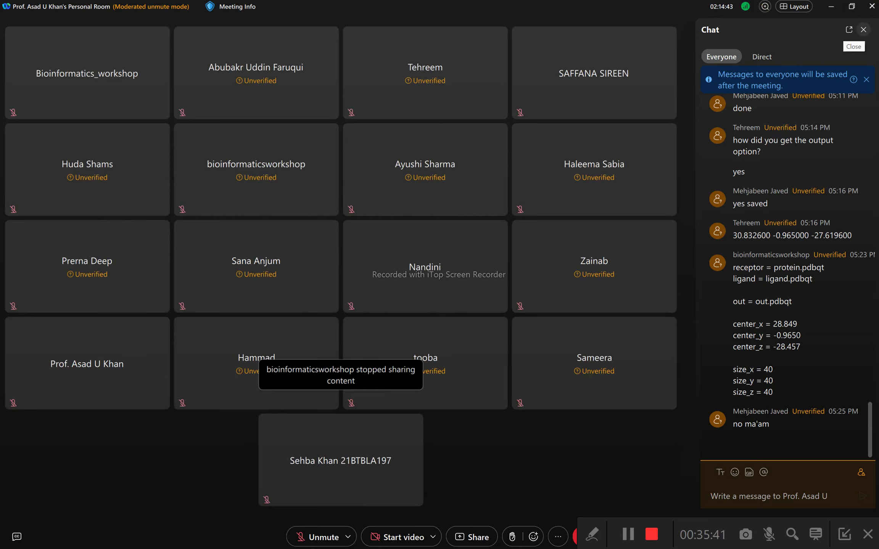
Close the meeting chat, then switch to the web browser and close the ENA Browser page for assembly GCA_900092915.2
click(863, 30)
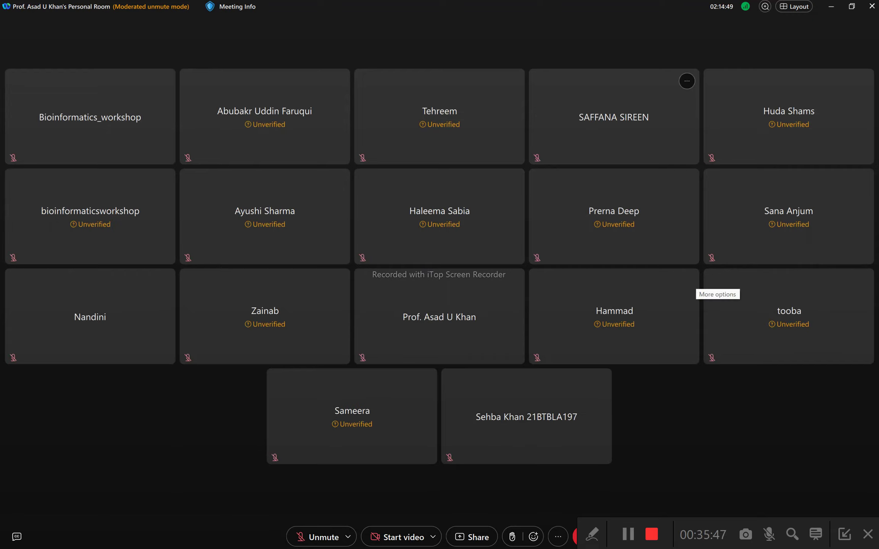
key(alt+Tab)
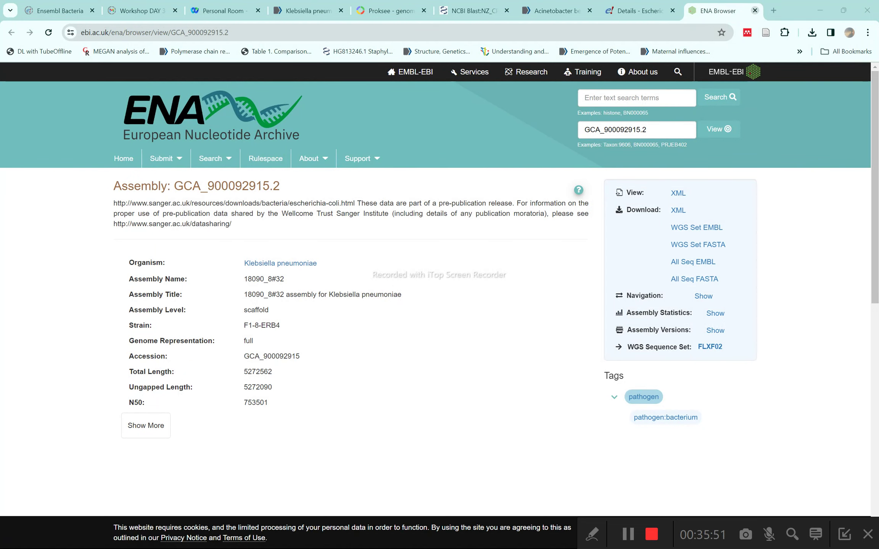
click(755, 11)
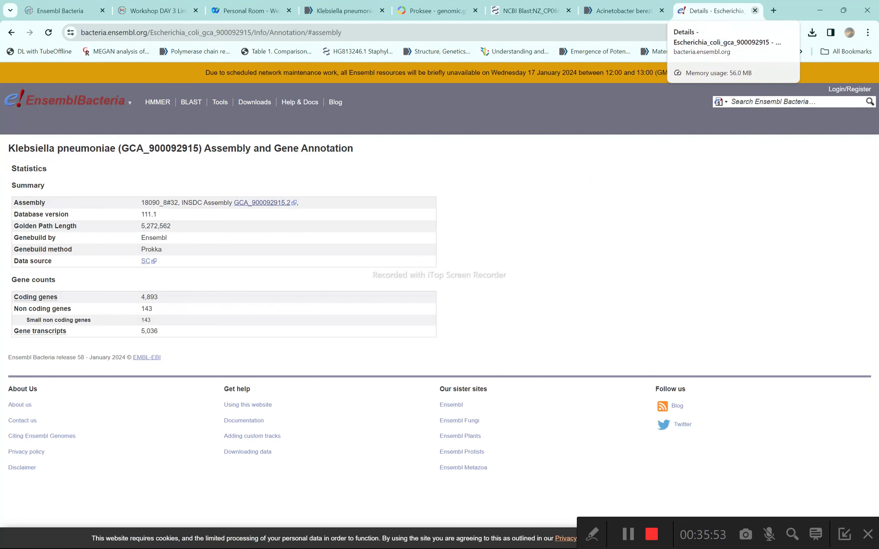